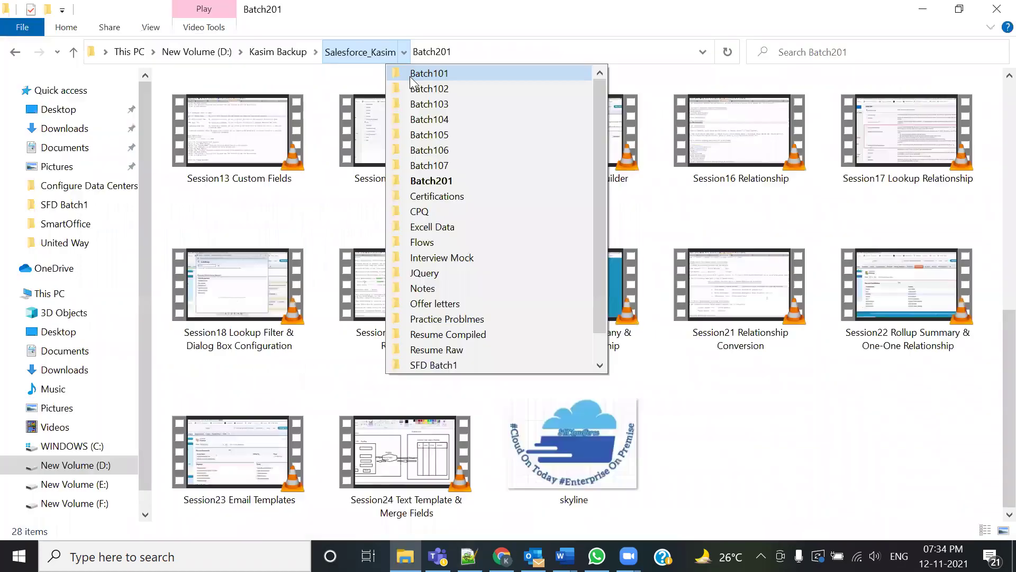
# Step: Open the Batch101 folder, and switch to Chrome to bring up the Salesforce Documents home page at /015/o
pyautogui.click(410, 76)
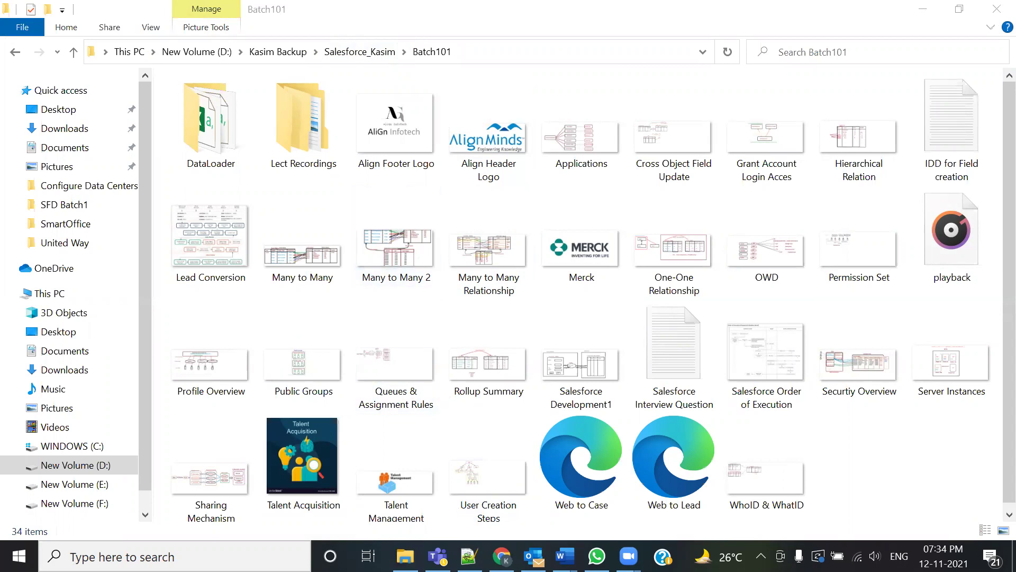
pyautogui.hotkey('alt', 'Tab')
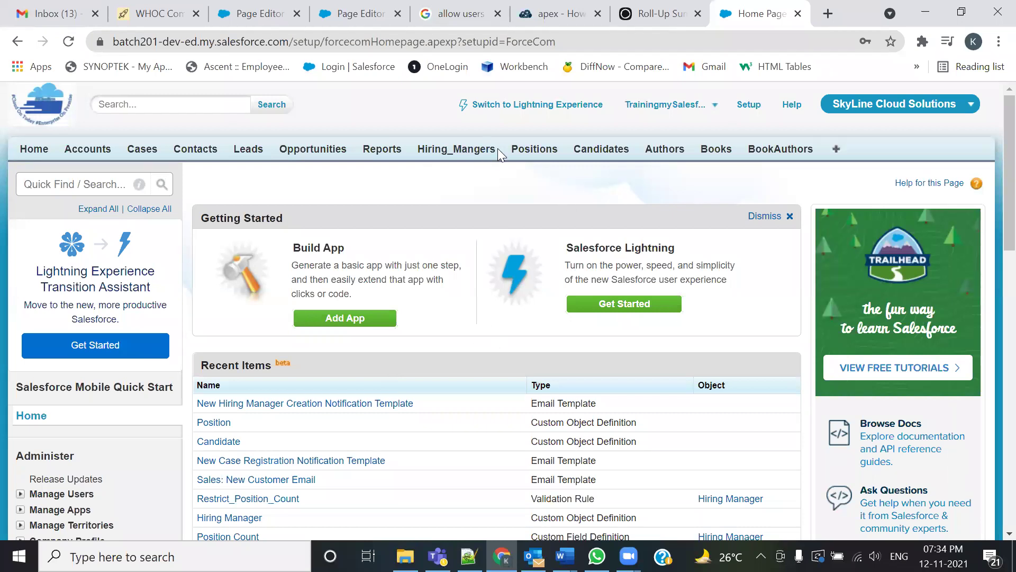
pyautogui.click(534, 150)
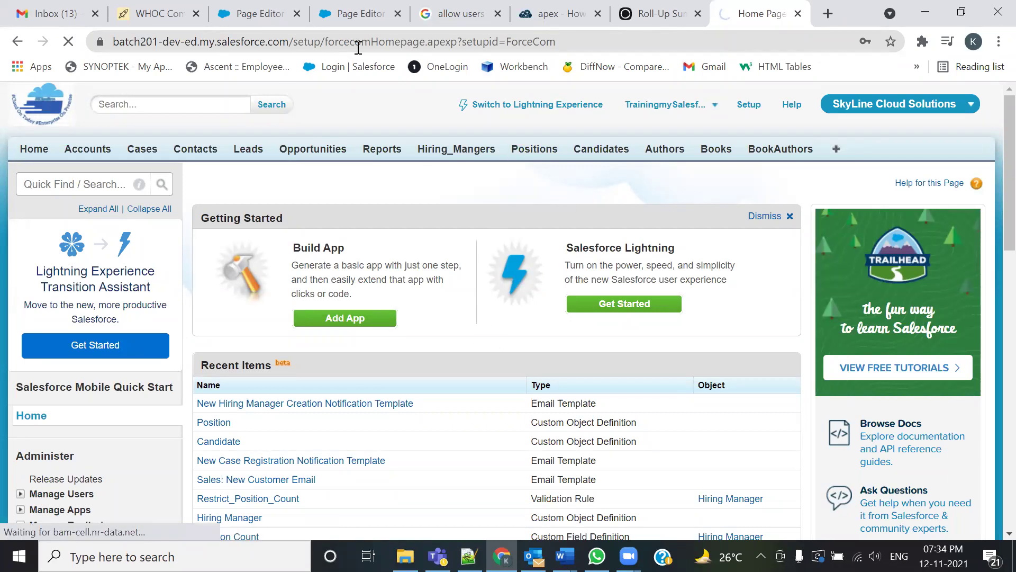
pyautogui.click(318, 42)
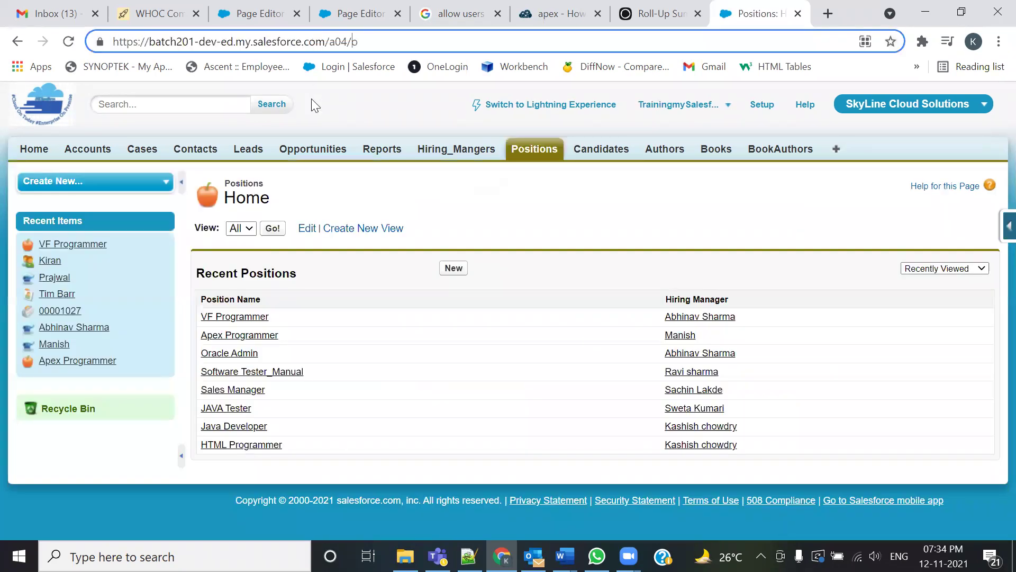
pyautogui.press('BackSpace')
pyautogui.press('BackSpace')
pyautogui.press('BackSpace')
pyautogui.write('015')
pyautogui.press('Return')
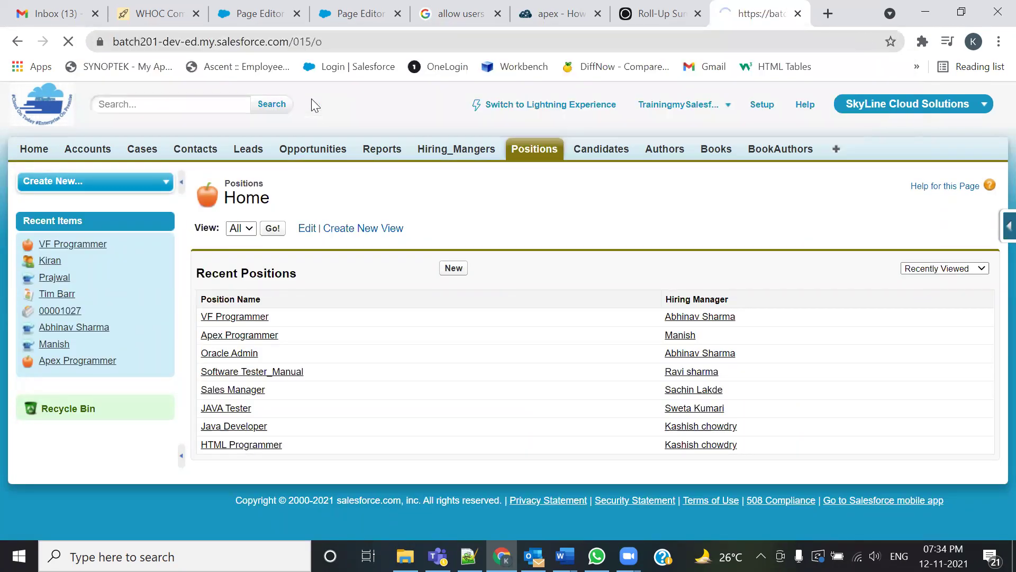
# Step: Start a new document named "Skyline Header Image" and mark it as an externally available image
pyautogui.click(458, 357)
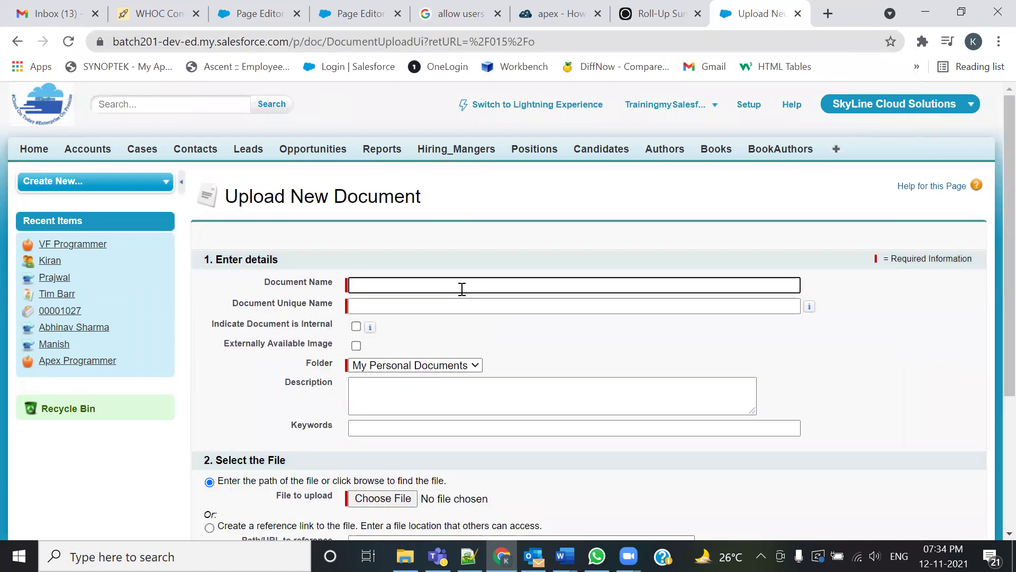
pyautogui.click(462, 287)
pyautogui.write('Ali')
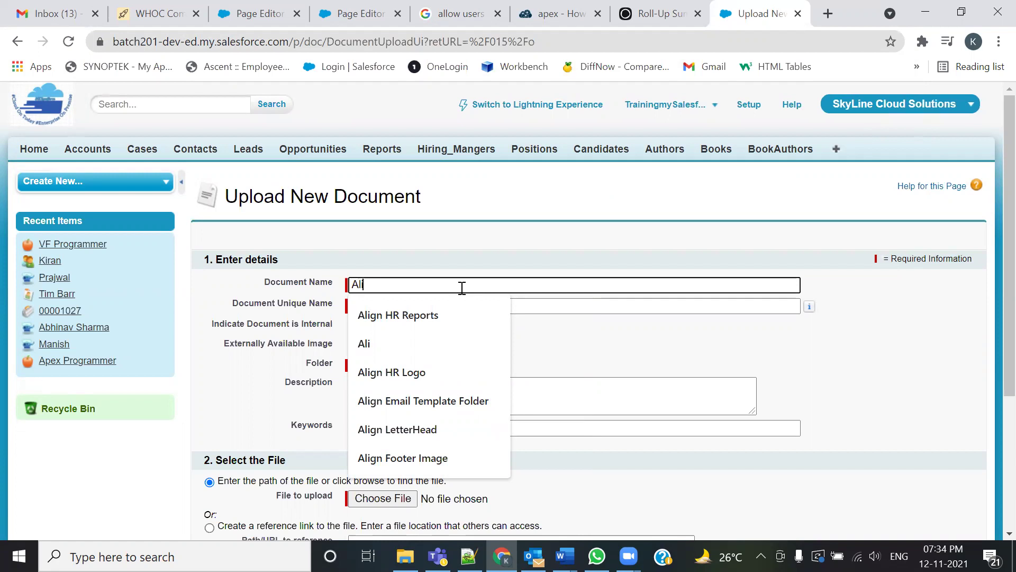
pyautogui.press('BackSpace')
pyautogui.press('BackSpace')
pyautogui.press('BackSpace')
pyautogui.write('SkyLine ')
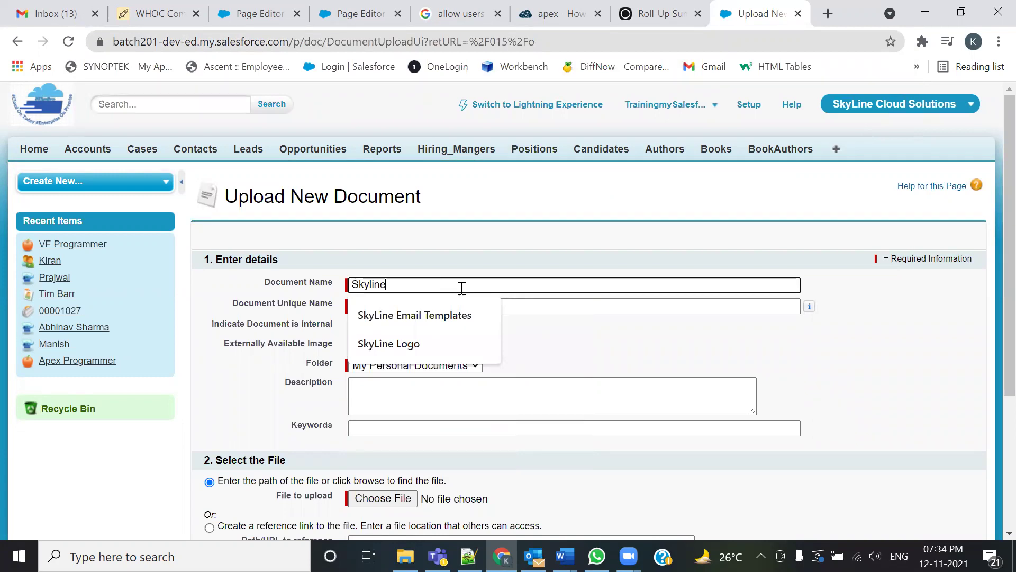
pyautogui.write('Hea')
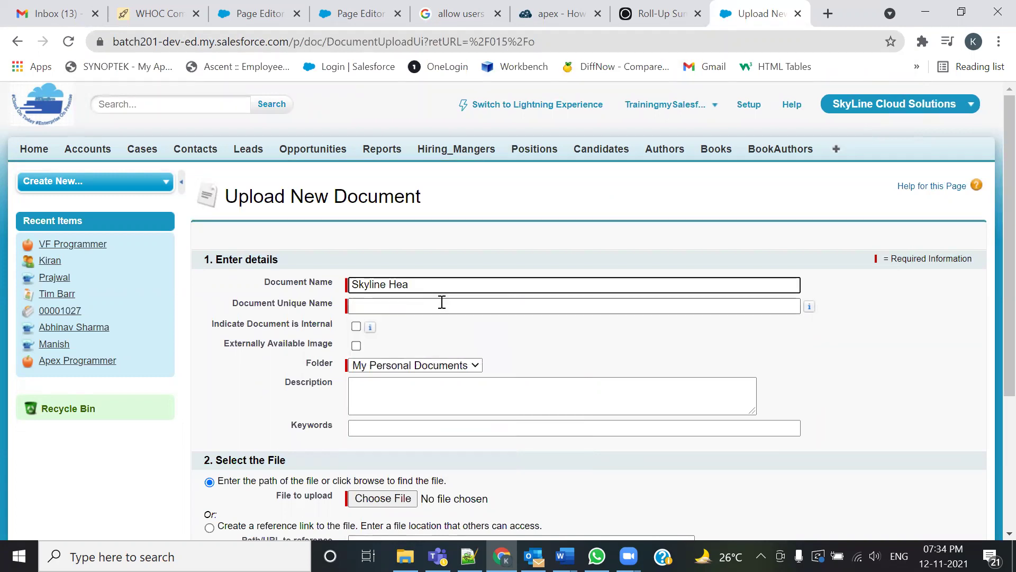
pyautogui.write('der Image')
pyautogui.click(442, 302)
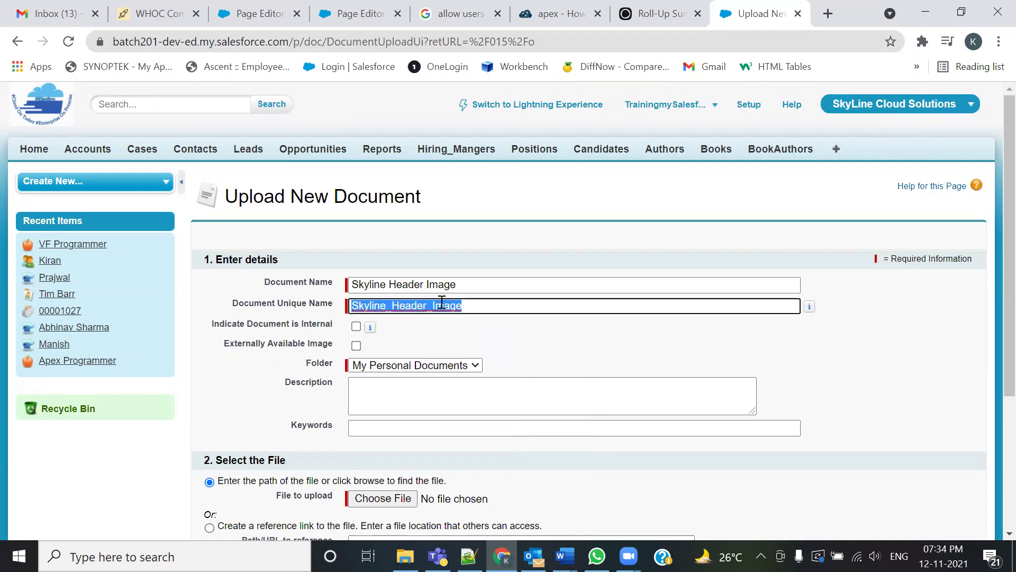
pyautogui.click(356, 345)
# Step: Attach the Align Header Logo file from the Batch101 folder to the document and save it
pyautogui.scroll(-2, 356, 355)
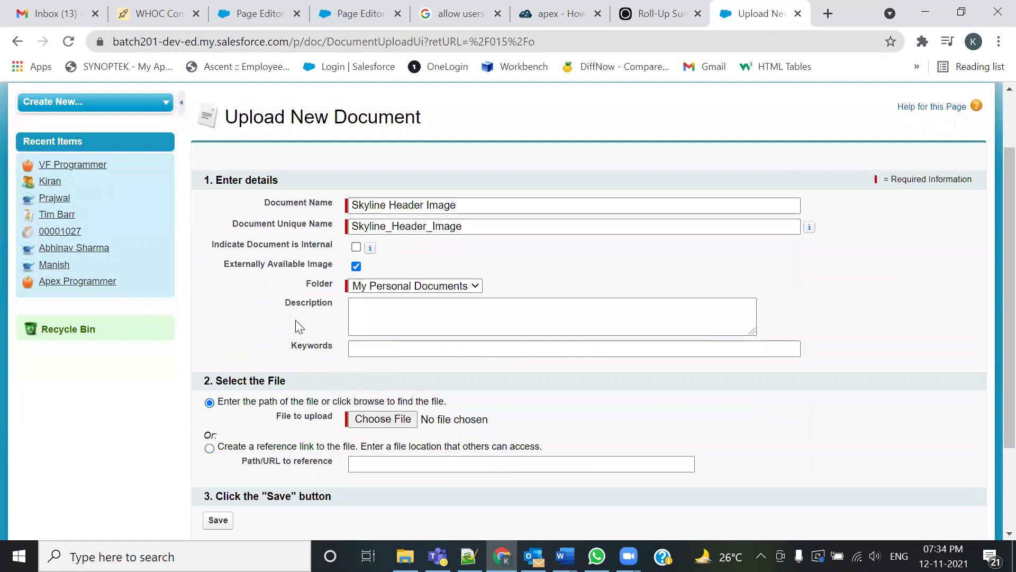
pyautogui.click(387, 419)
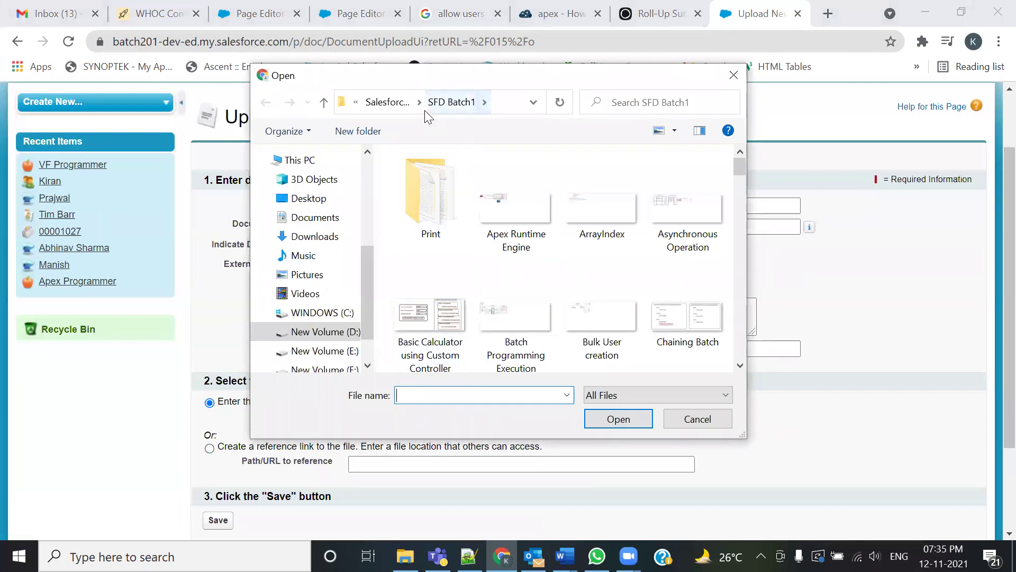
pyautogui.click(419, 102)
pyautogui.click(419, 101)
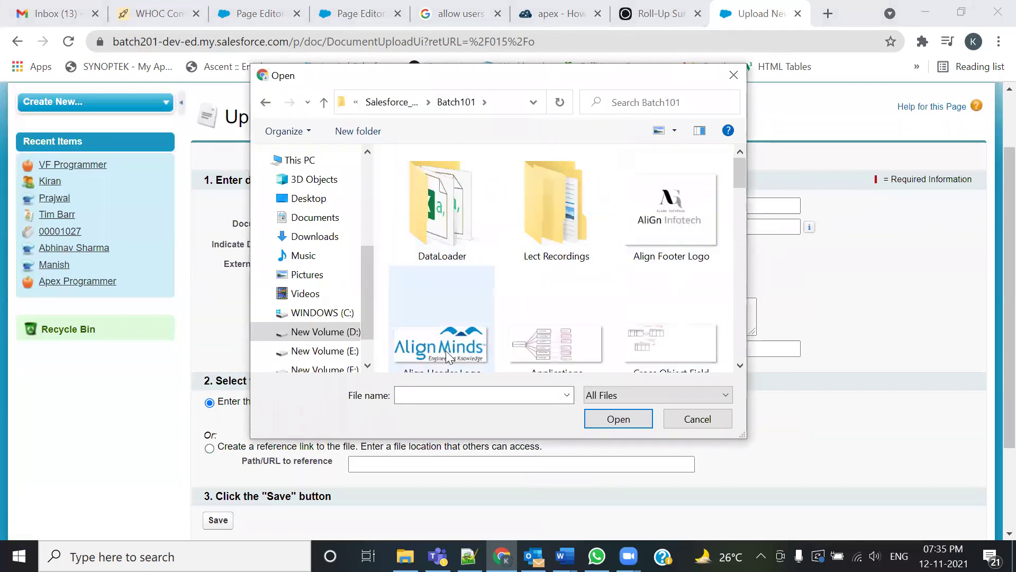
pyautogui.scroll(-1, 449, 356)
pyautogui.click(449, 358)
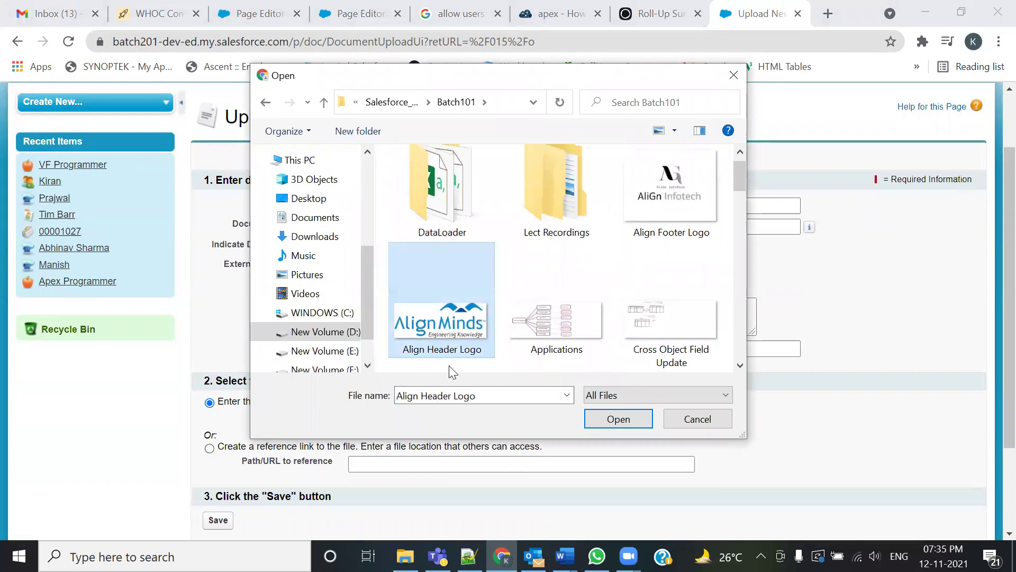
pyautogui.click(617, 421)
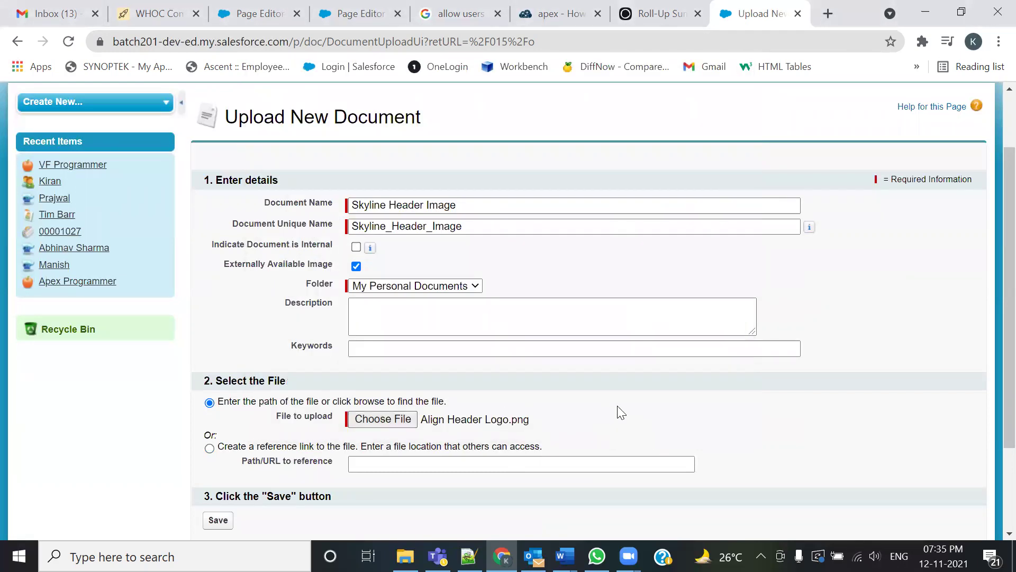
pyautogui.scroll(-2, 622, 413)
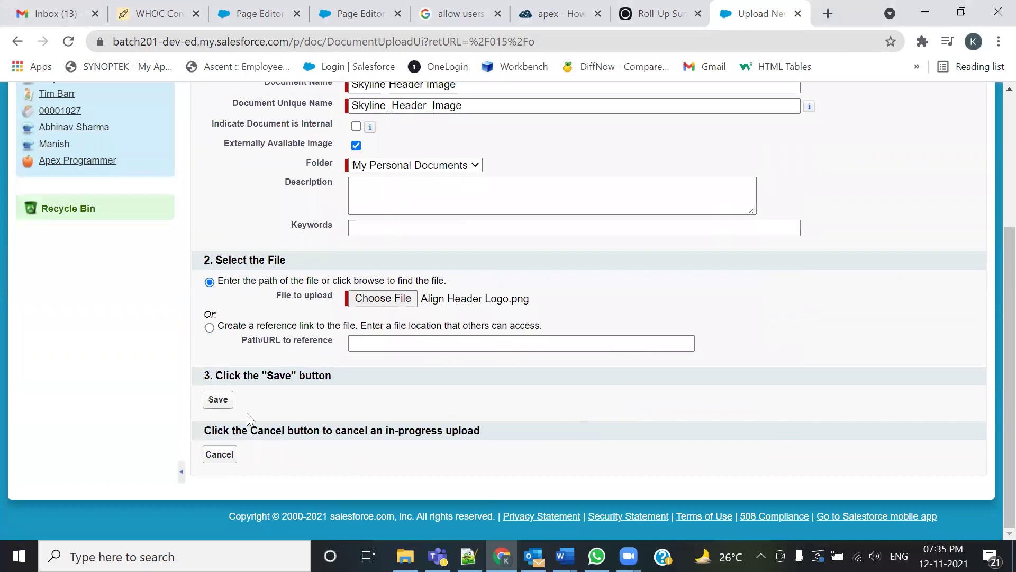
pyautogui.click(217, 401)
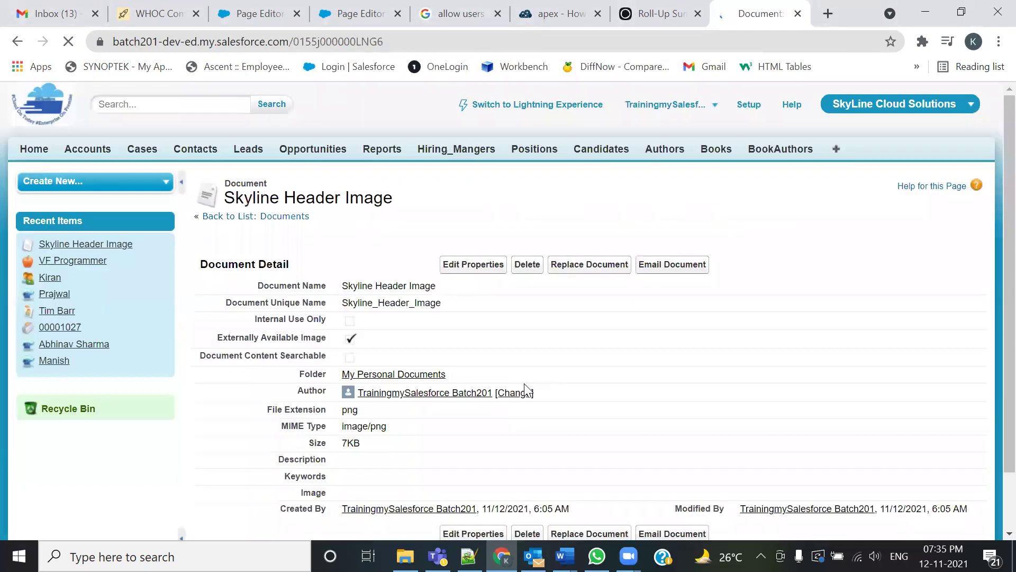
# Step: Check the image preview and details of the saved header document
pyautogui.scroll(-2, 470, 307)
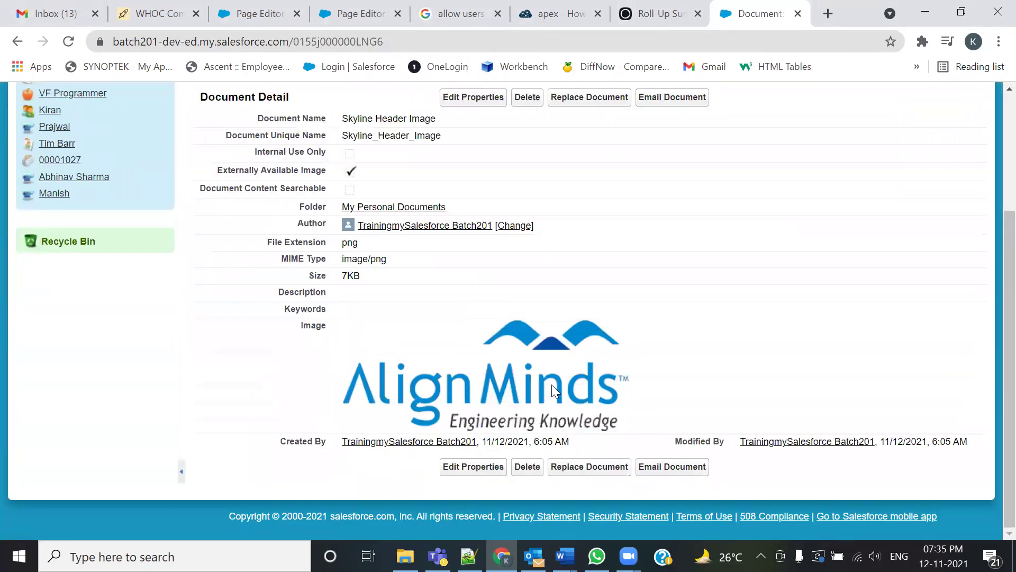
pyautogui.scroll(3, 484, 371)
pyautogui.scroll(1, 483, 370)
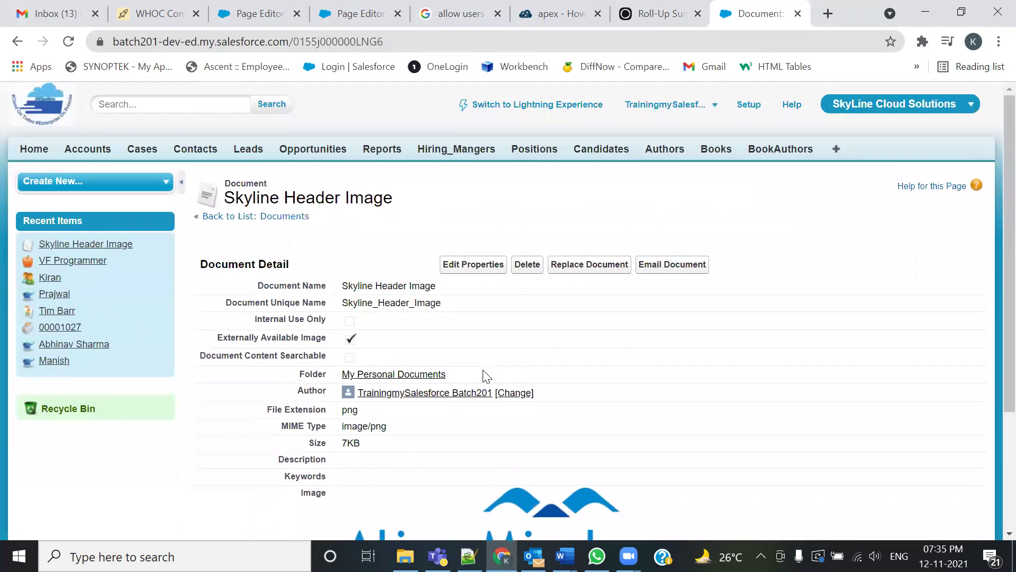
# Step: Start another new document named "Skyline Footer Image" and mark it as an externally available image
pyautogui.click(290, 216)
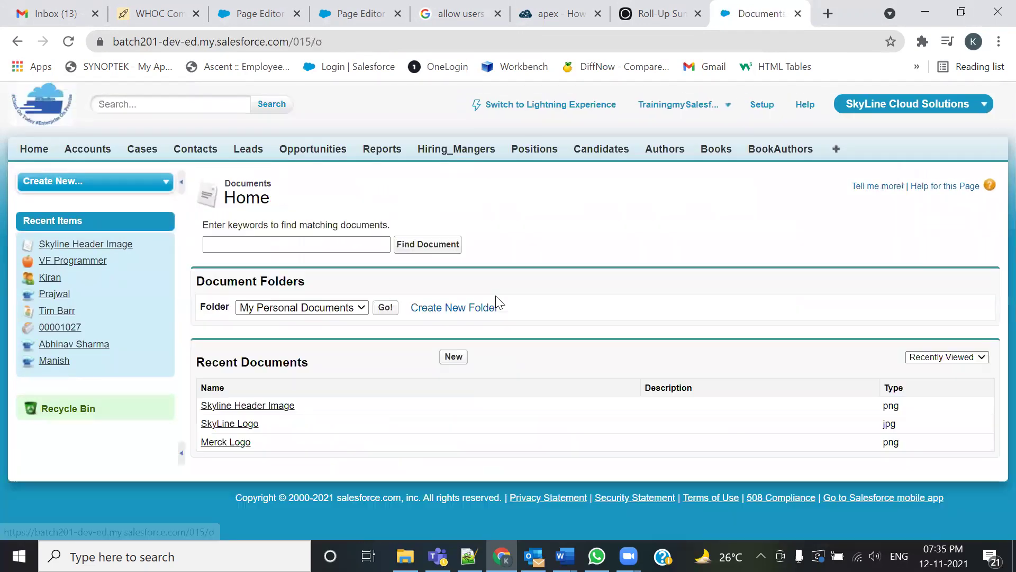
pyautogui.click(452, 357)
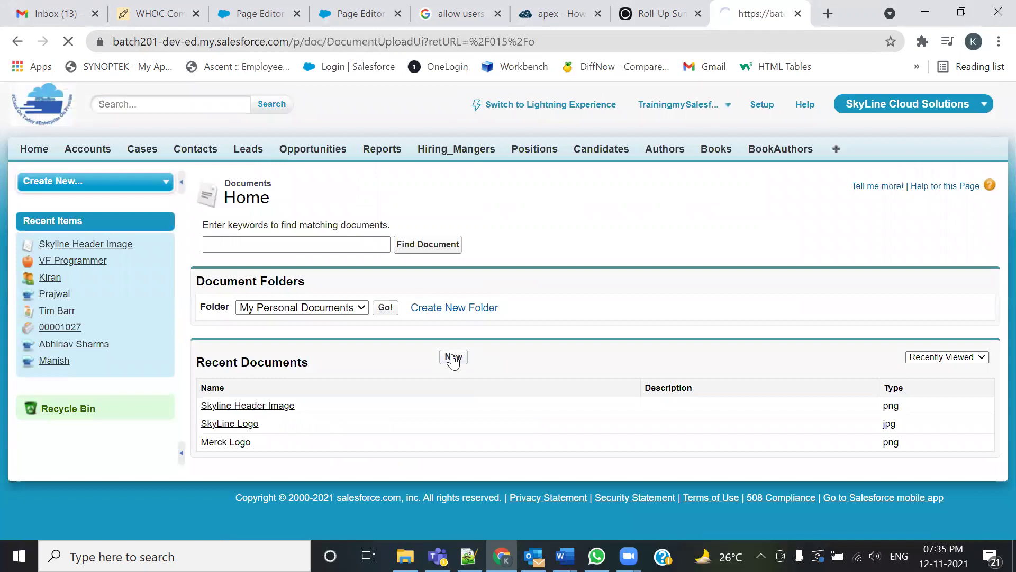
pyautogui.write('Sk')
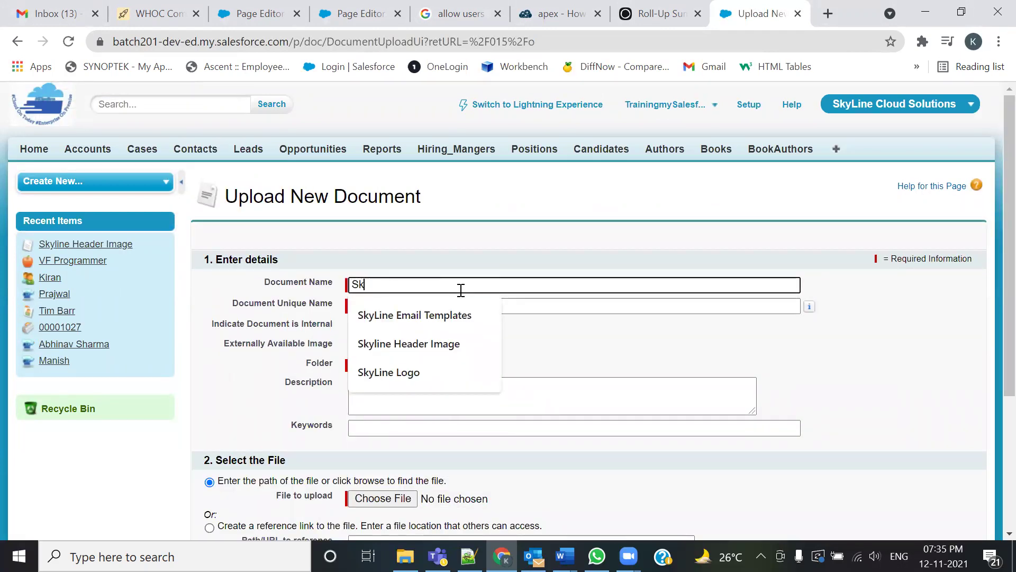
pyautogui.press('Down')
pyautogui.press('Down')
pyautogui.press('Return')
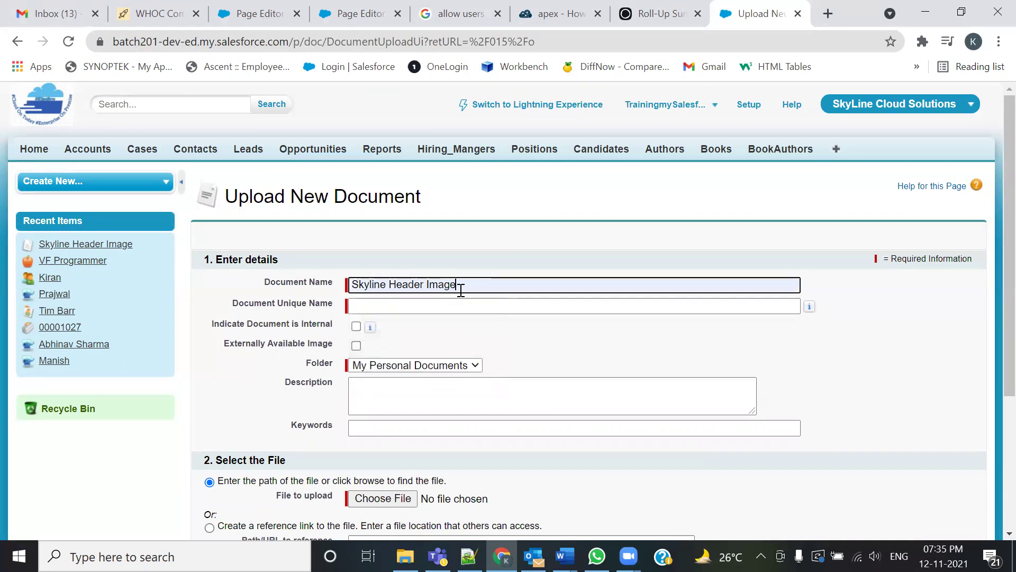
pyautogui.press('Left')
pyautogui.press('Left')
pyautogui.press('Left')
pyautogui.press('Left')
pyautogui.press('Left')
pyautogui.press('Left')
pyautogui.press('BackSpace')
pyautogui.press('BackSpace')
pyautogui.press('BackSpace')
pyautogui.press('BackSpace')
pyautogui.press('BackSpace')
pyautogui.press('BackSpace')
pyautogui.write('Footer')
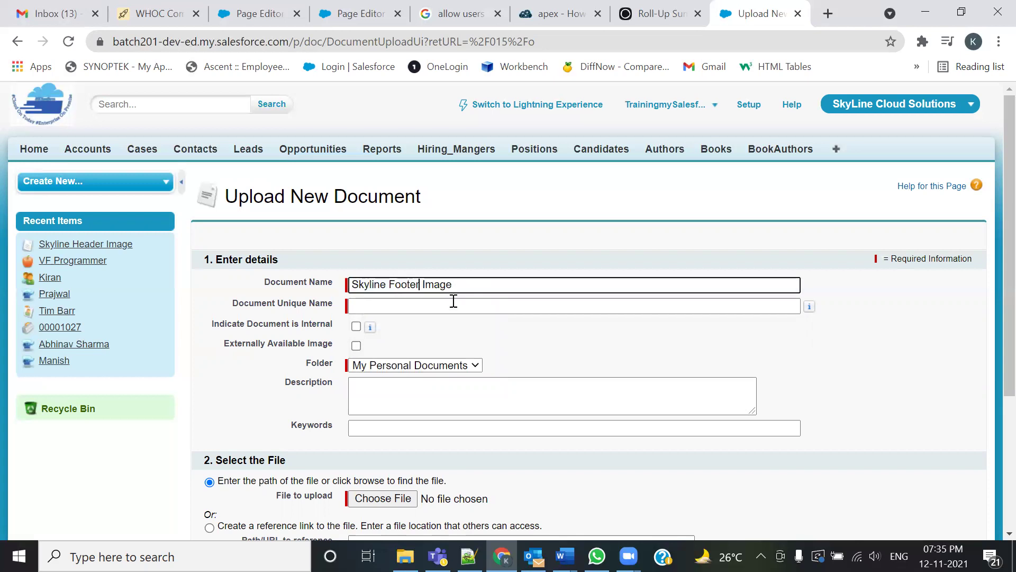
pyautogui.press('Tab')
pyautogui.scroll(-2, 446, 413)
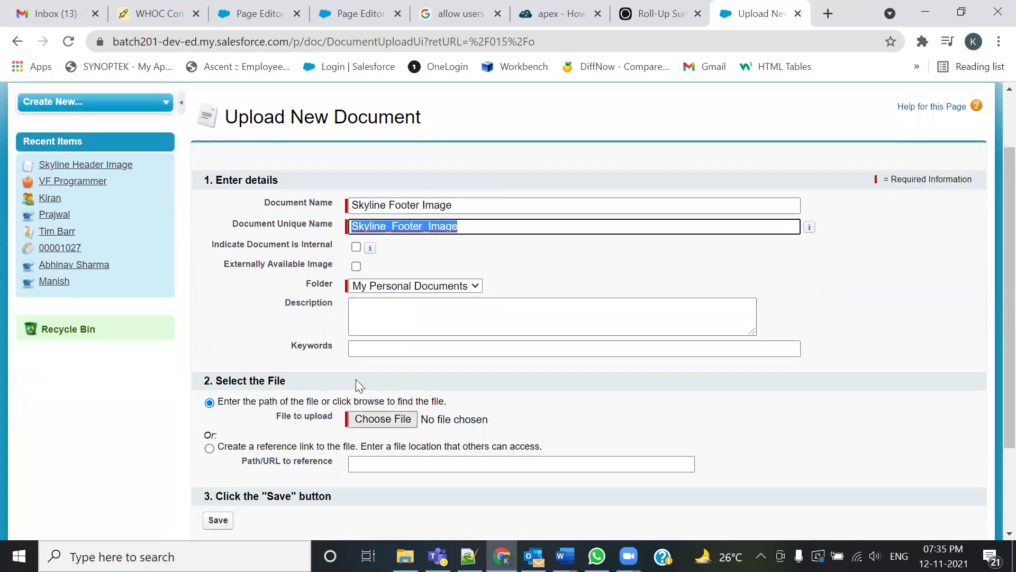
pyautogui.click(356, 266)
# Step: Attach the Align Footer Logo file from the Batch101 folder to the document and save it
pyautogui.scroll(-1, 453, 380)
pyautogui.scroll(-2, 453, 380)
pyautogui.click(376, 299)
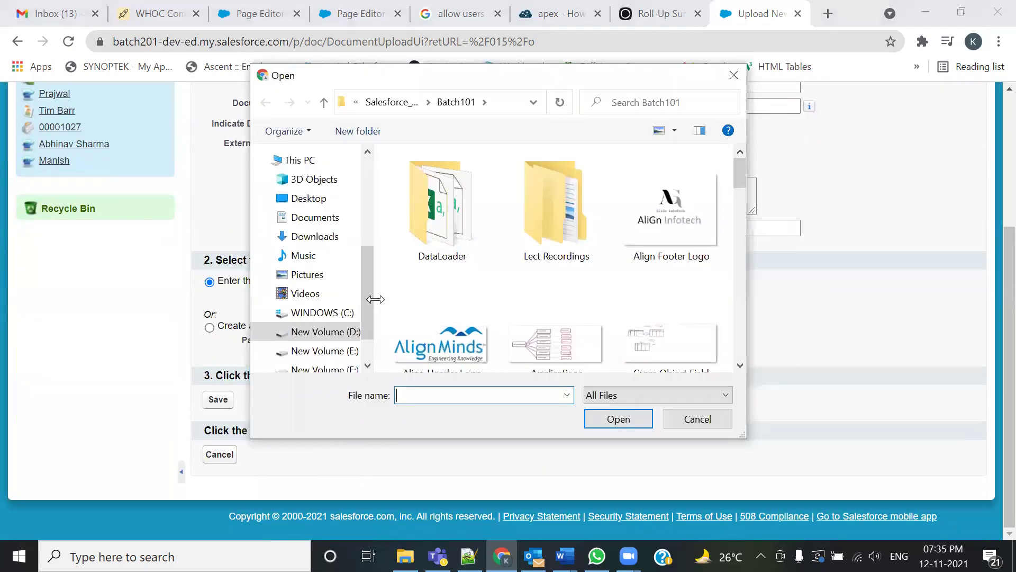
pyautogui.click(701, 231)
pyautogui.click(618, 421)
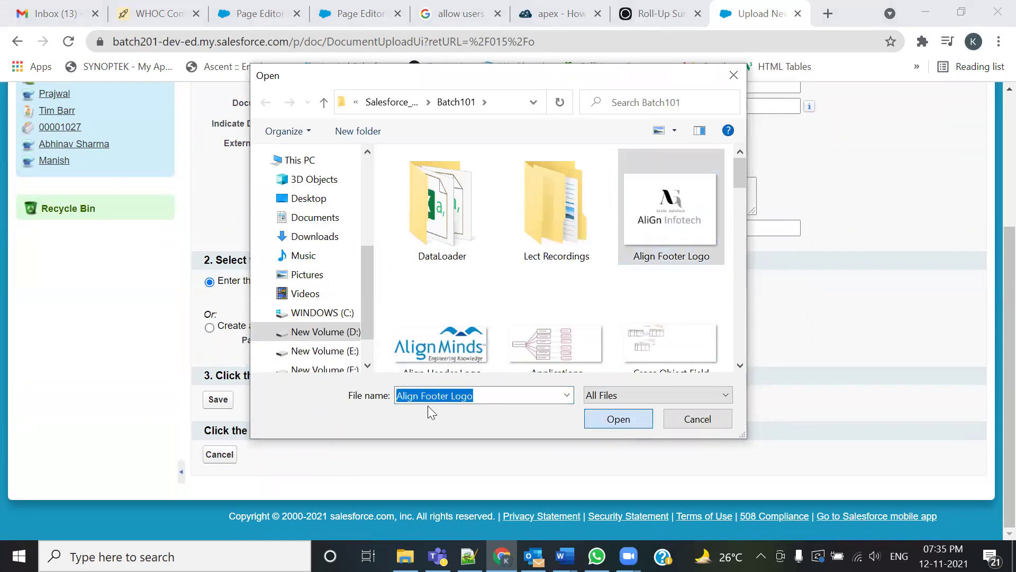
pyautogui.click(219, 400)
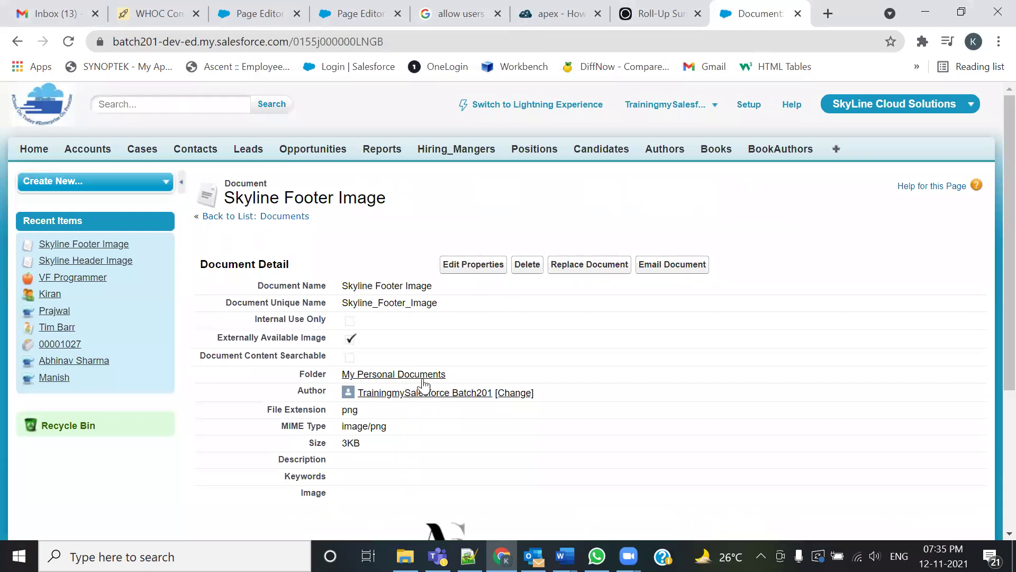
# Step: Check the image preview and details of the saved footer document
pyautogui.scroll(-4, 503, 363)
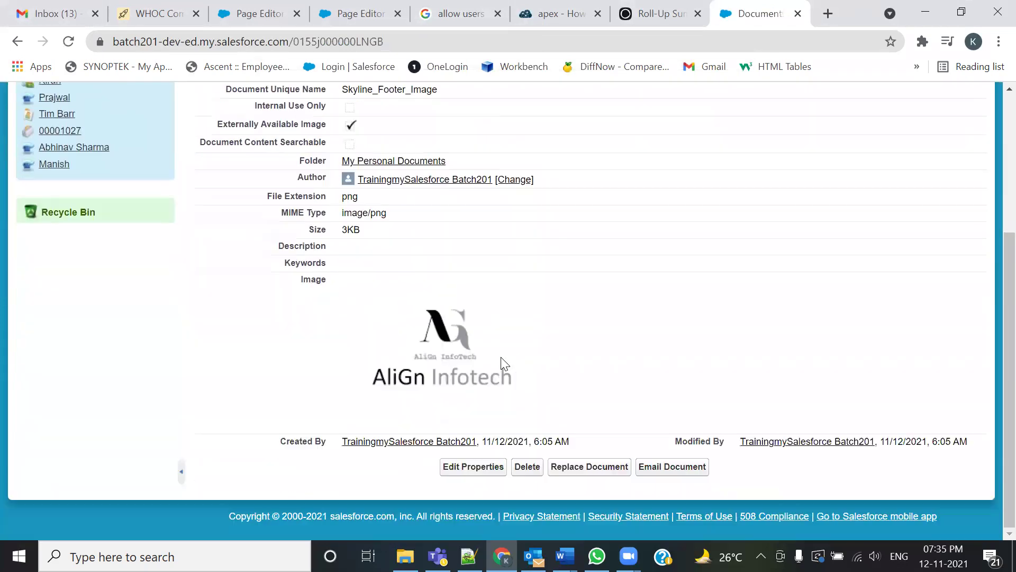
pyautogui.scroll(3, 458, 322)
pyautogui.scroll(-4, 471, 370)
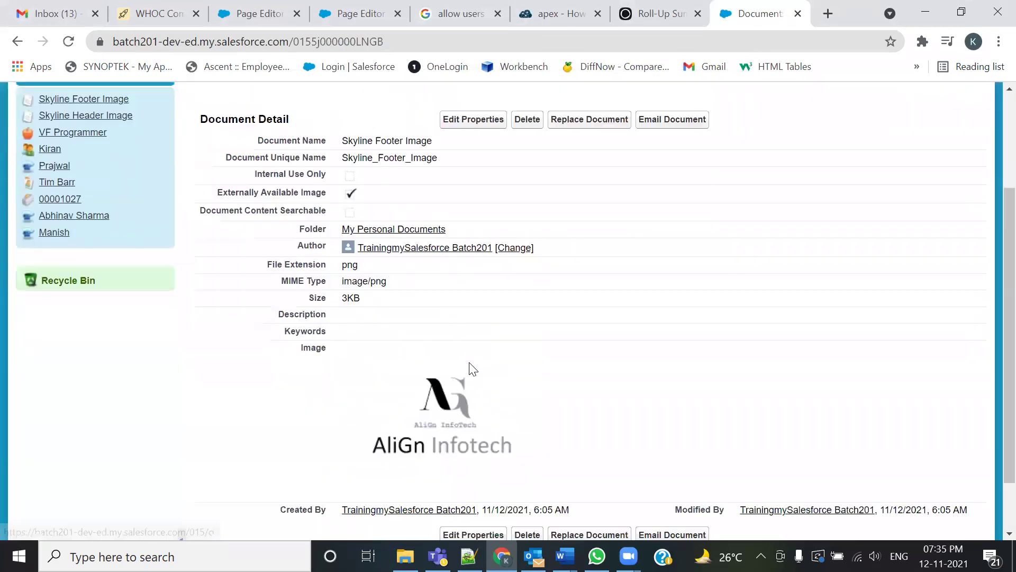
pyautogui.scroll(3, 456, 342)
pyautogui.scroll(2, 372, 320)
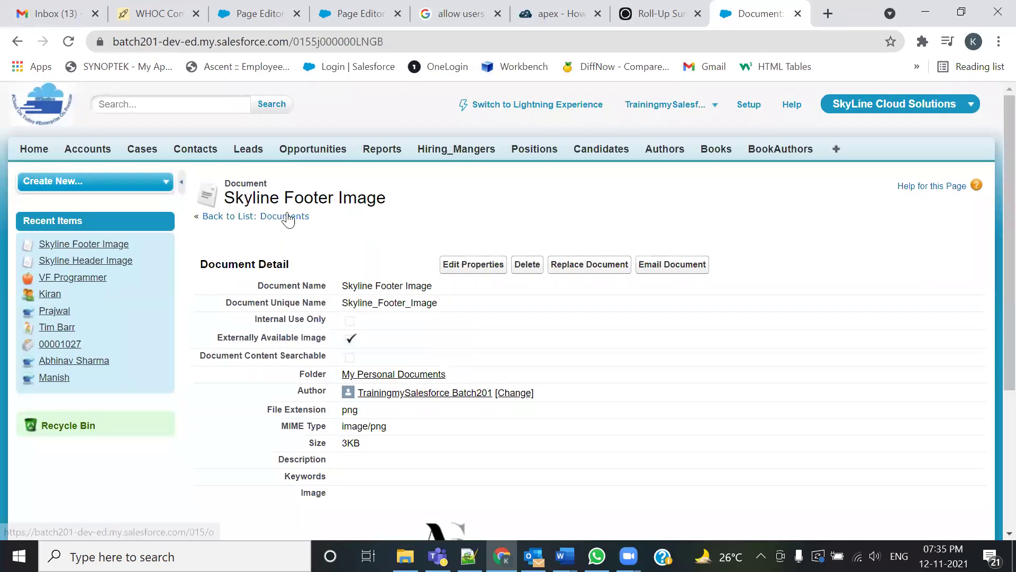
# Step: Reopen the Skyline Header Image document from the documents list and review its details
pyautogui.click(288, 218)
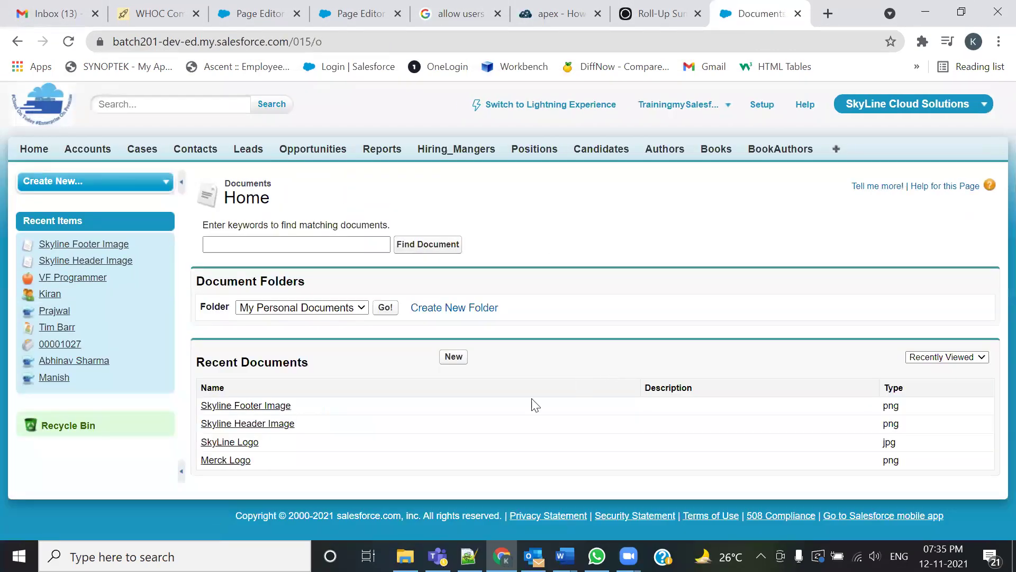
pyautogui.click(268, 425)
pyautogui.scroll(-5, 583, 444)
pyautogui.scroll(5, 614, 452)
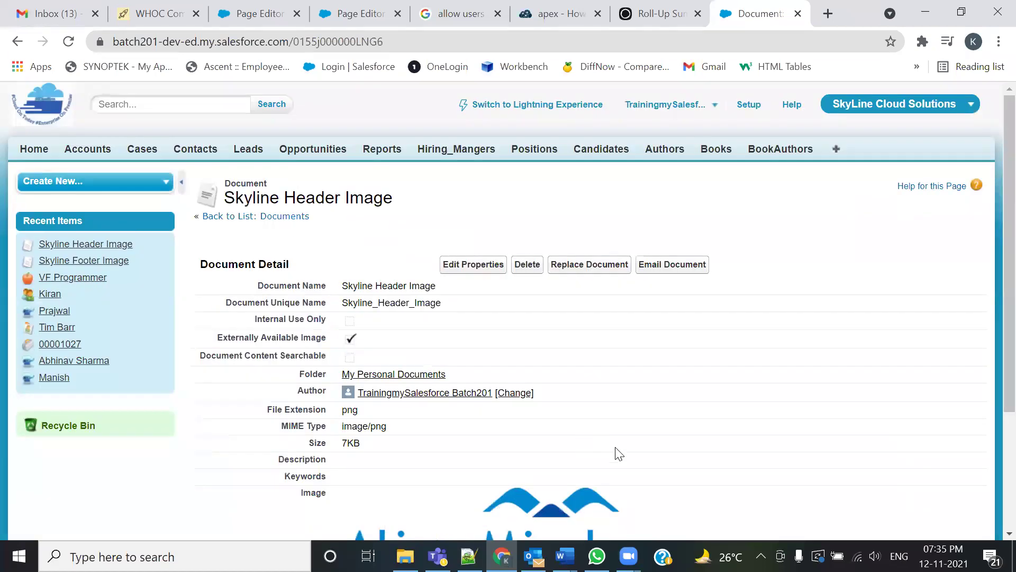
# Step: Return to the documents list and go to the Setup home page
pyautogui.click(273, 217)
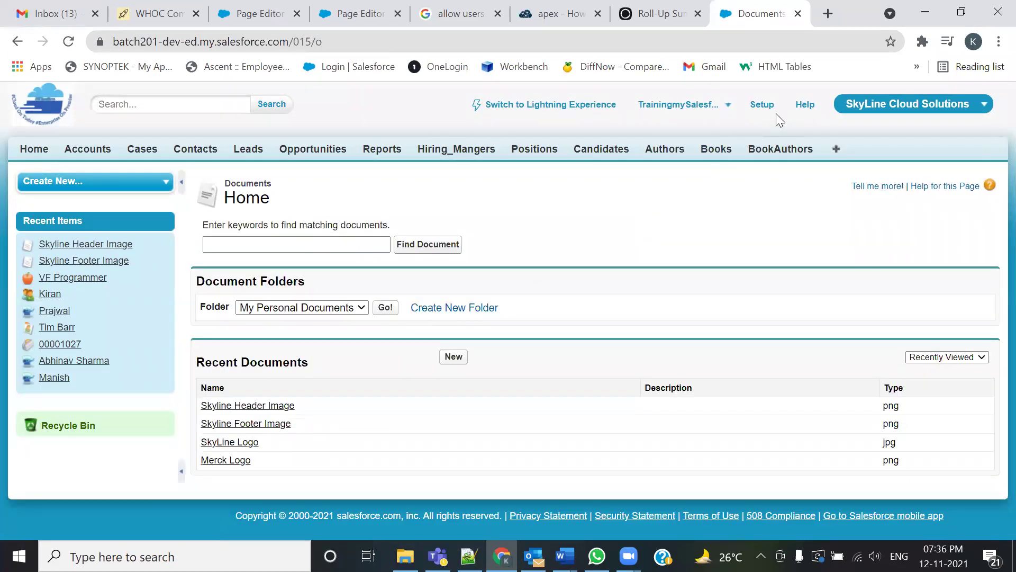
pyautogui.click(763, 105)
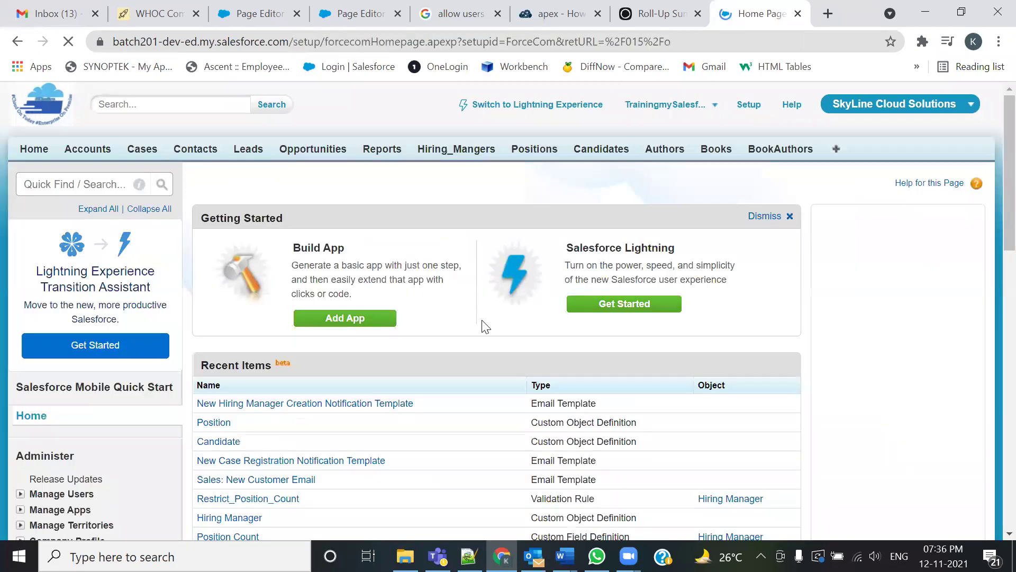
pyautogui.scroll(-6, 208, 305)
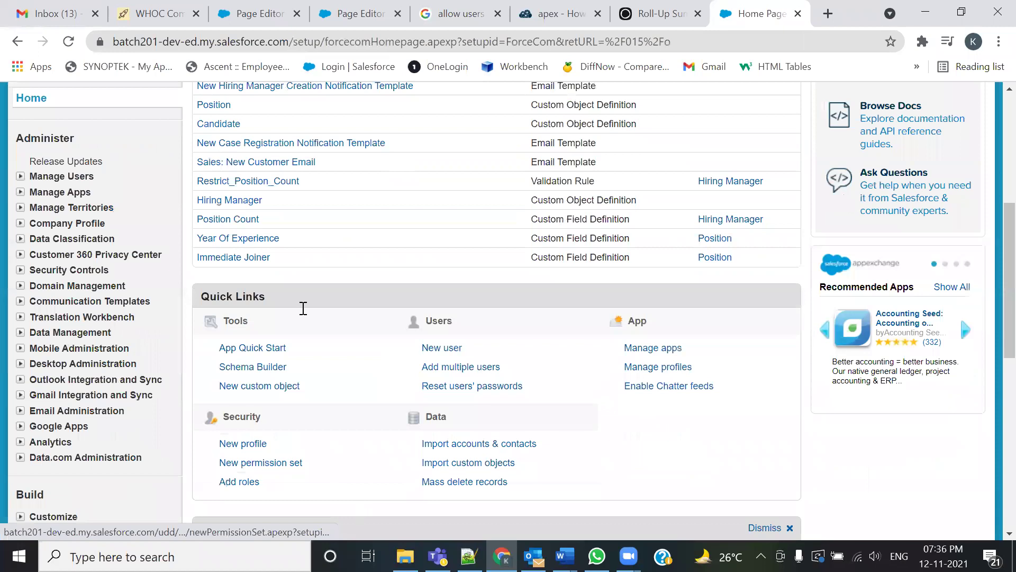
pyautogui.hotkey('alt', 'Tab')
pyautogui.hotkey('alt', 'Tab')
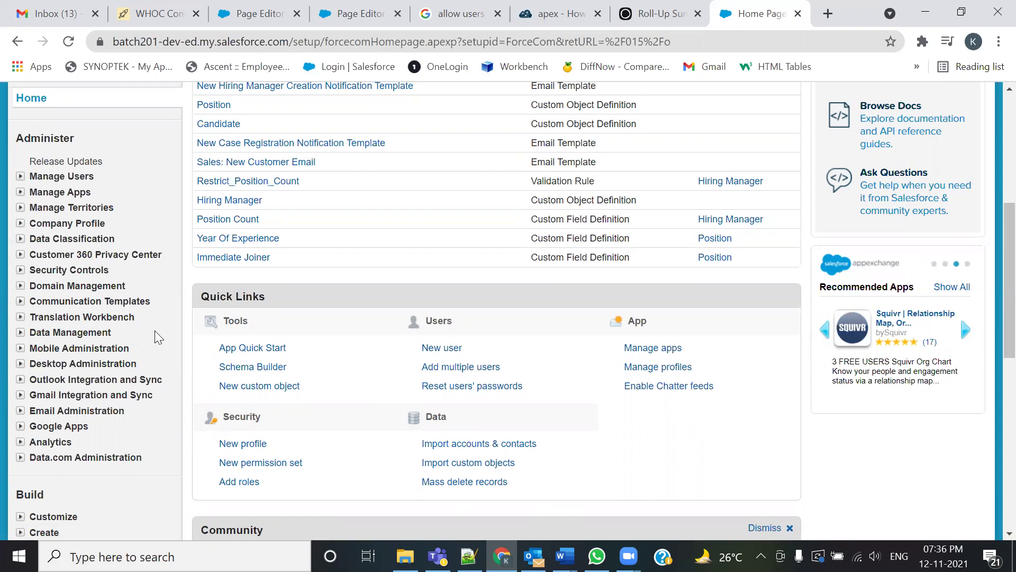
# Step: Open the Classic Letterheads list under Communication Templates, continuing past the introductory page about letterheads
pyautogui.click(44, 258)
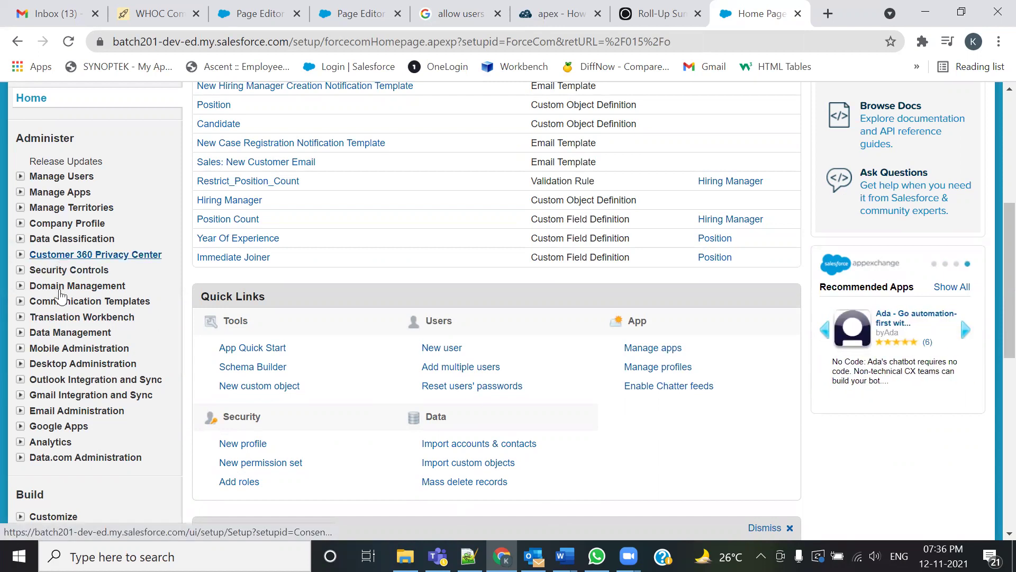
pyautogui.click(20, 301)
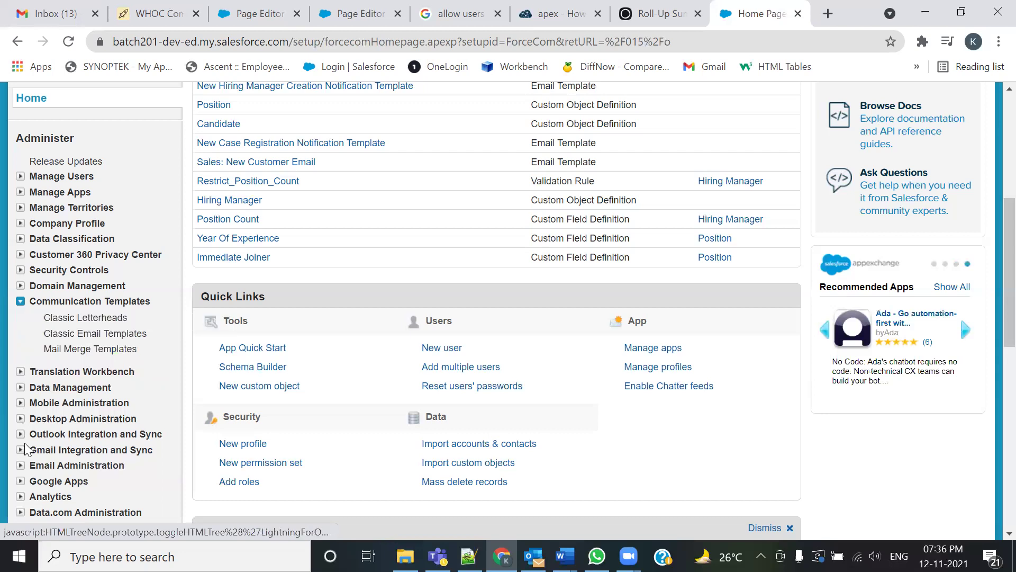
pyautogui.click(94, 320)
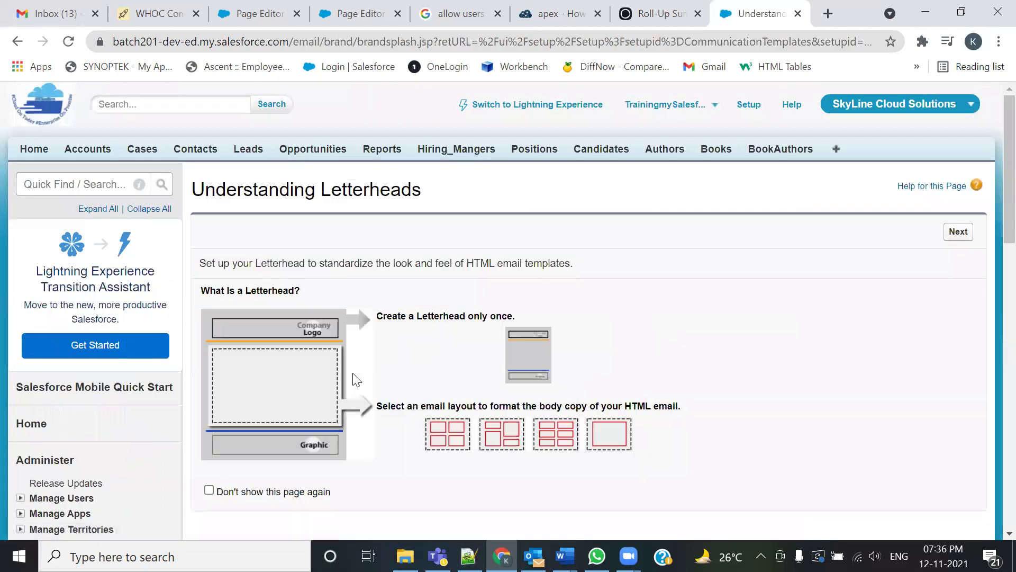
pyautogui.scroll(-1, 471, 394)
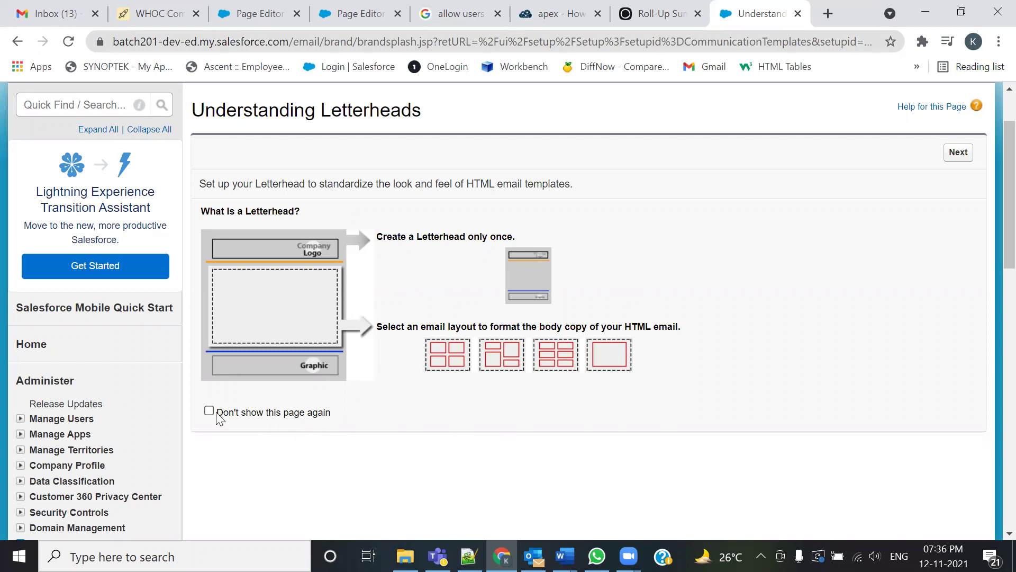
pyautogui.click(958, 152)
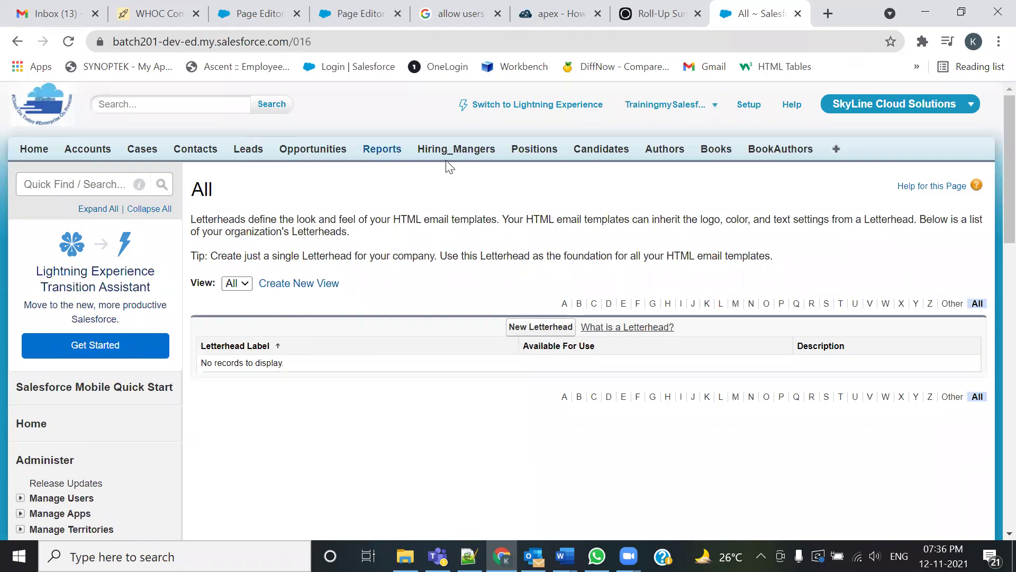
# Step: Create a new letterhead labelled "Skyline LetterHead", mark it as available for use, and save its properties
pyautogui.click(529, 326)
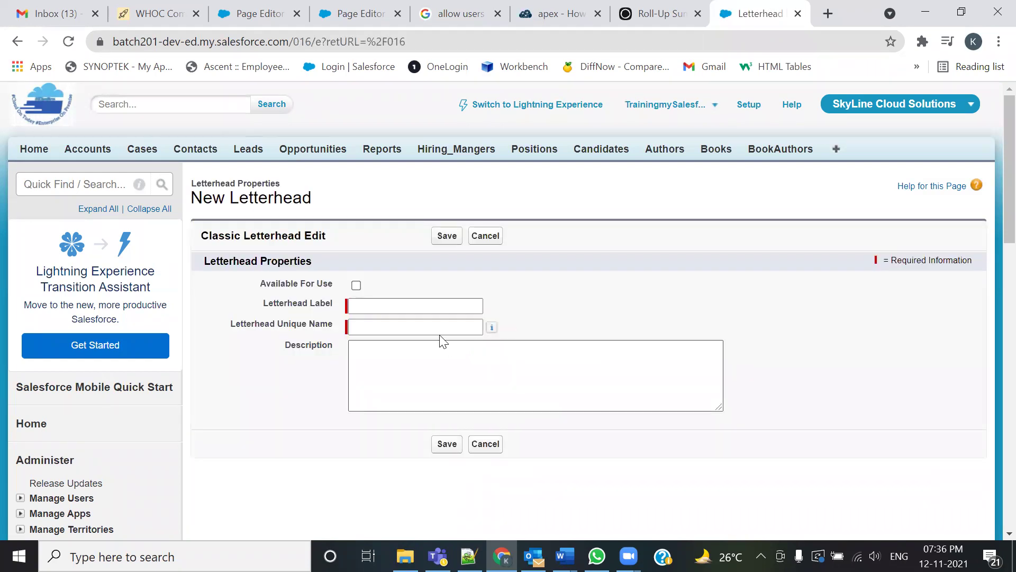
pyautogui.click(356, 285)
pyautogui.click(374, 306)
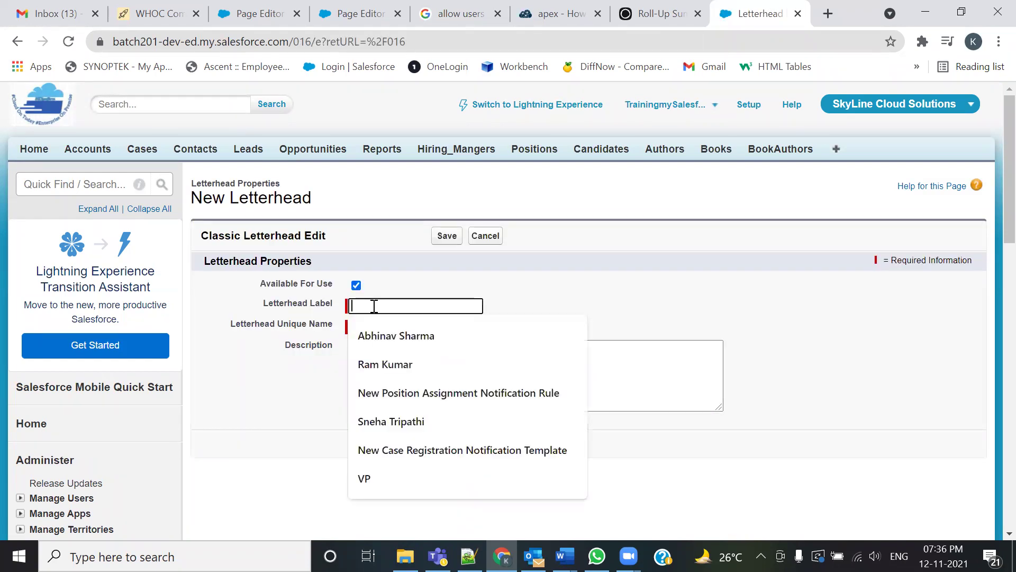
pyautogui.write('Sku')
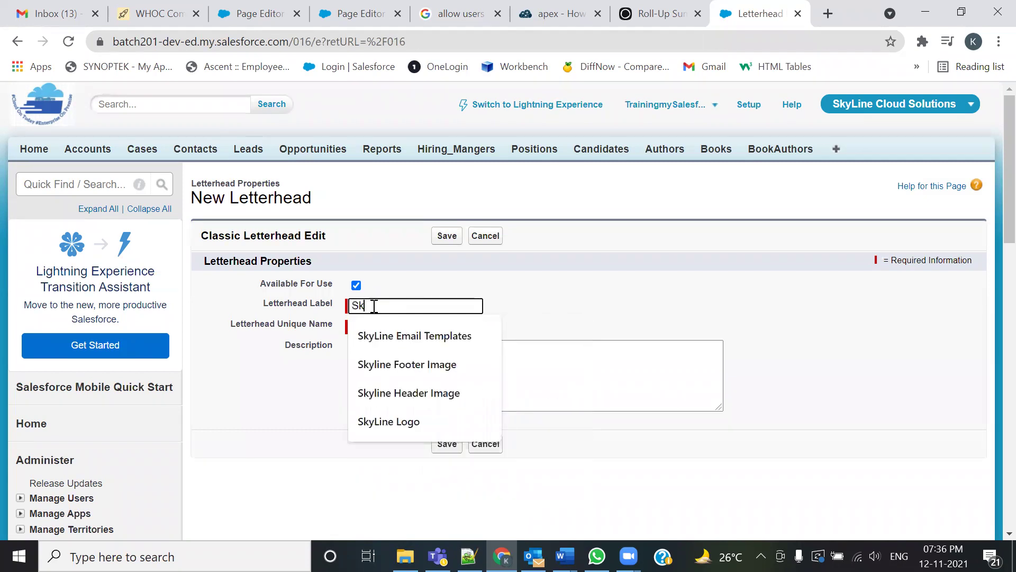
pyautogui.press('BackSpace')
pyautogui.write('yline Let')
pyautogui.write('ter')
pyautogui.write('Hr')
pyautogui.write('ea')
pyautogui.press('BackSpace')
pyautogui.press('BackSpace')
pyautogui.write('eas')
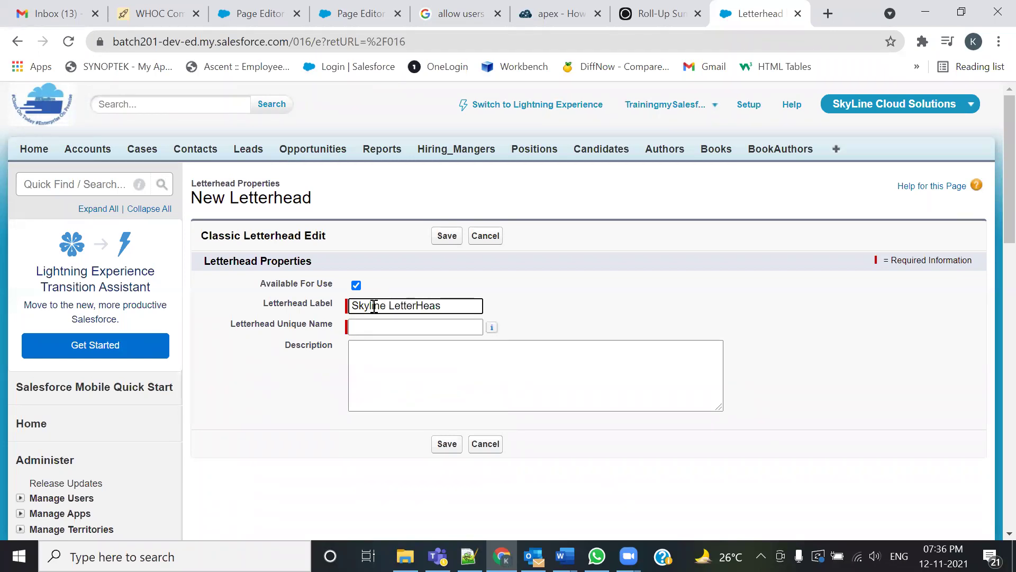
pyautogui.press('BackSpace')
pyautogui.write('d')
pyautogui.press('Tab')
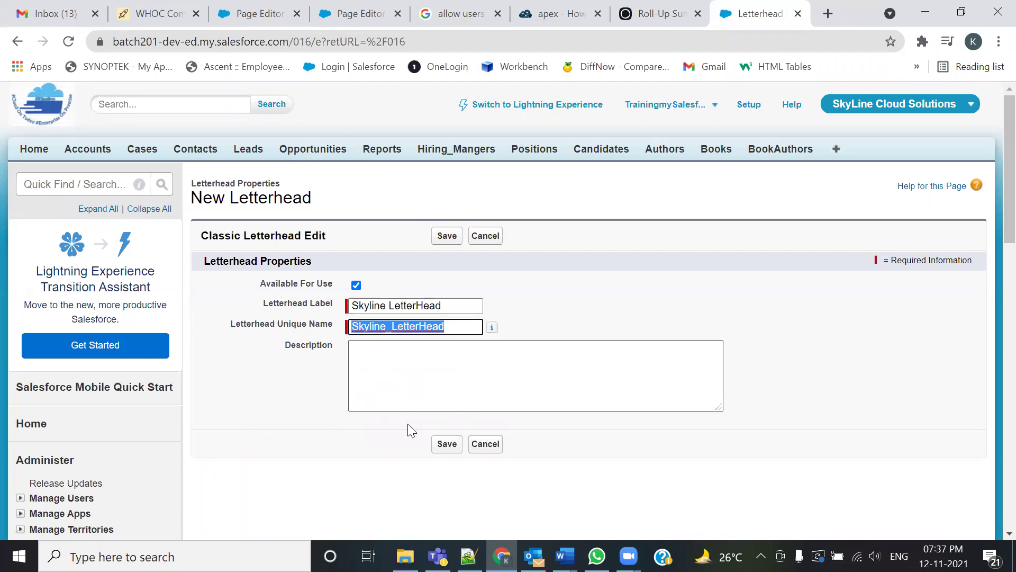
pyautogui.click(435, 444)
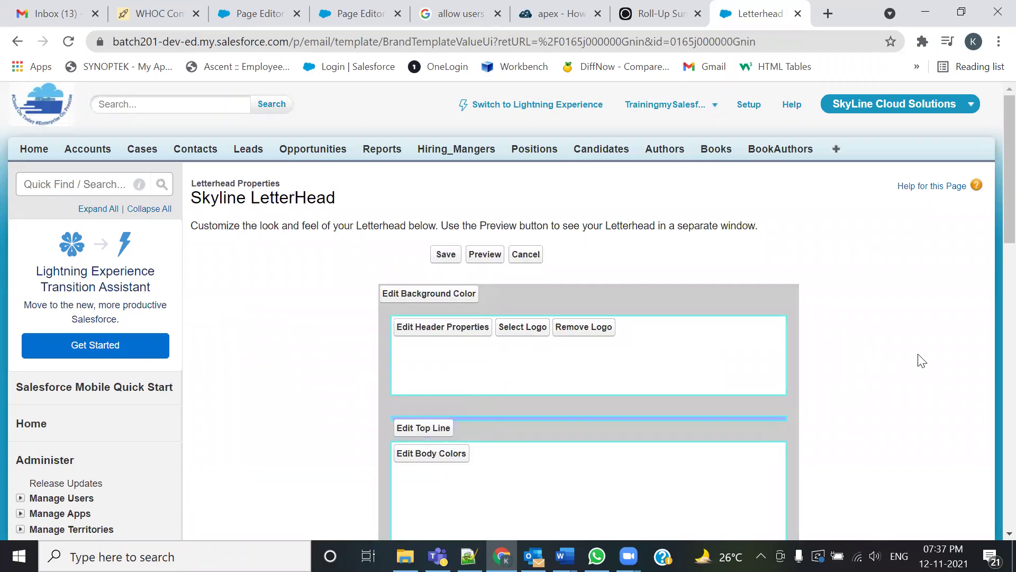
# Step: Insert the Skyline Header Image from My Personal Documents as the logo in the letterhead's header
pyautogui.scroll(-7, 920, 360)
pyautogui.scroll(5, 920, 360)
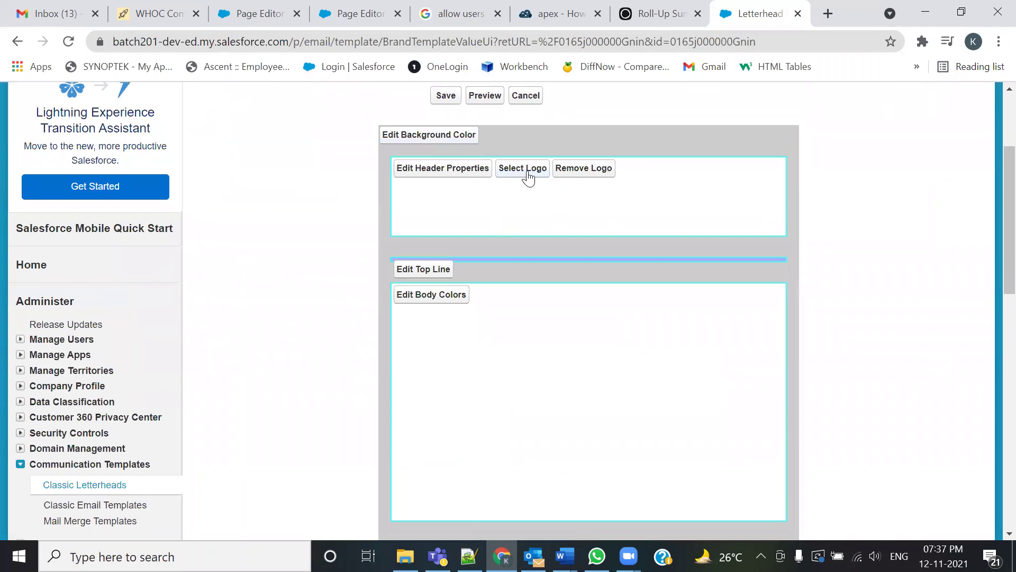
pyautogui.scroll(-5, 569, 209)
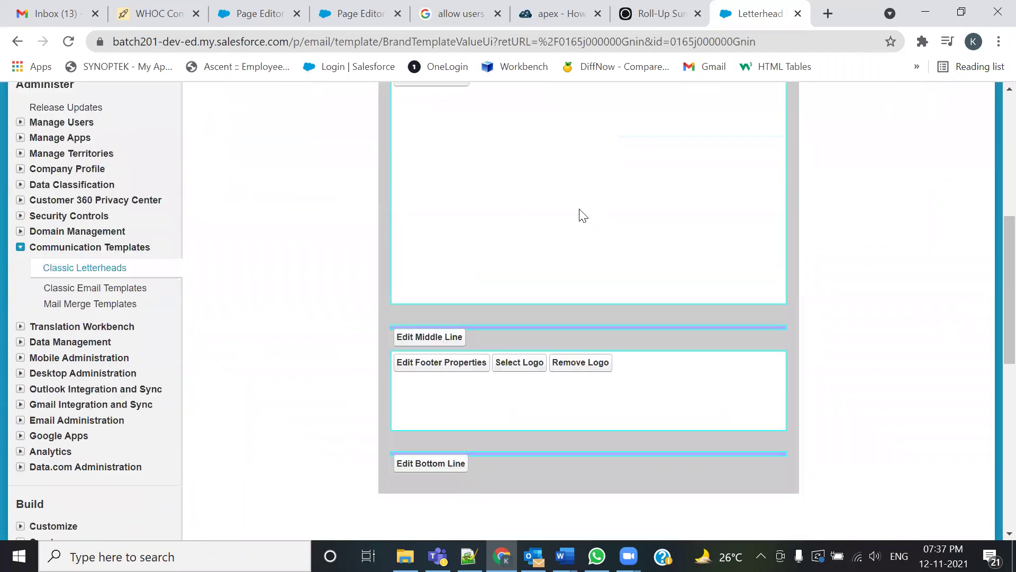
pyautogui.scroll(5, 520, 344)
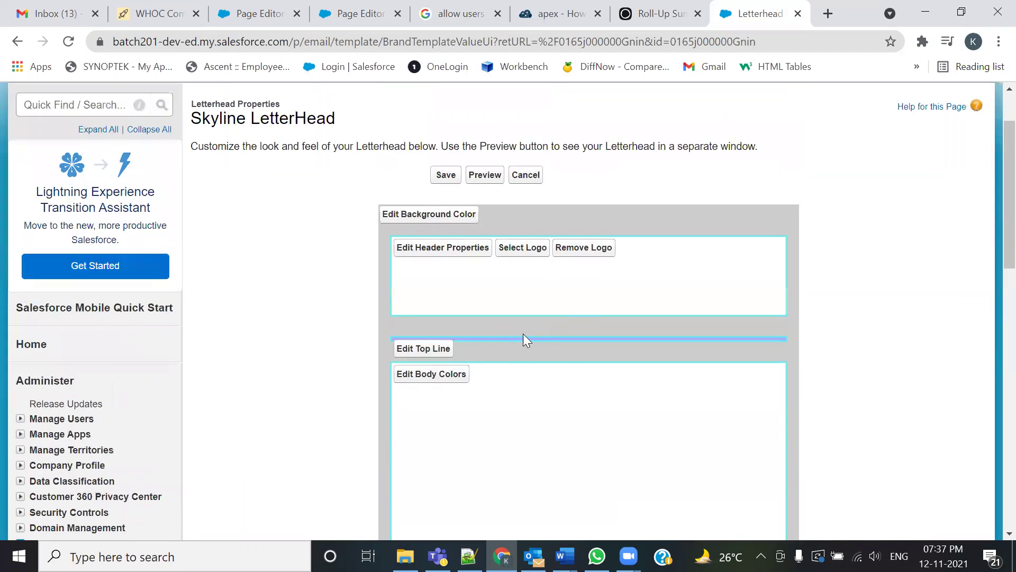
pyautogui.click(523, 249)
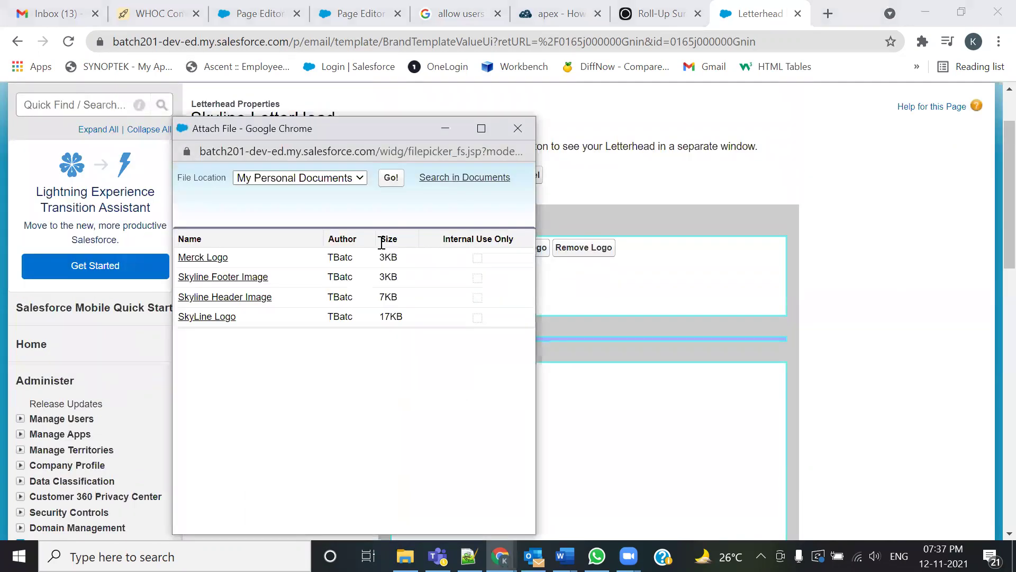
pyautogui.click(518, 128)
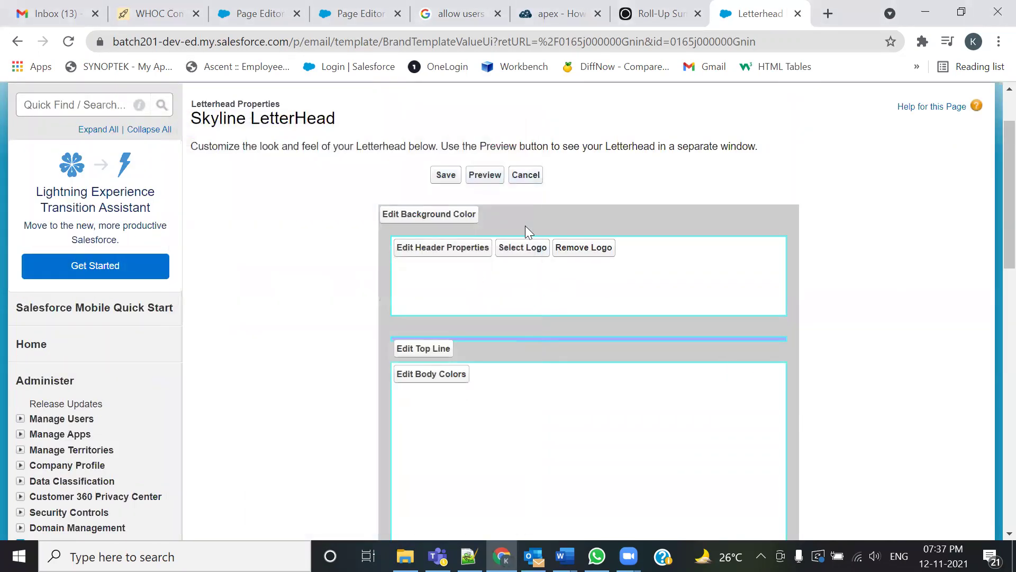
pyautogui.click(524, 247)
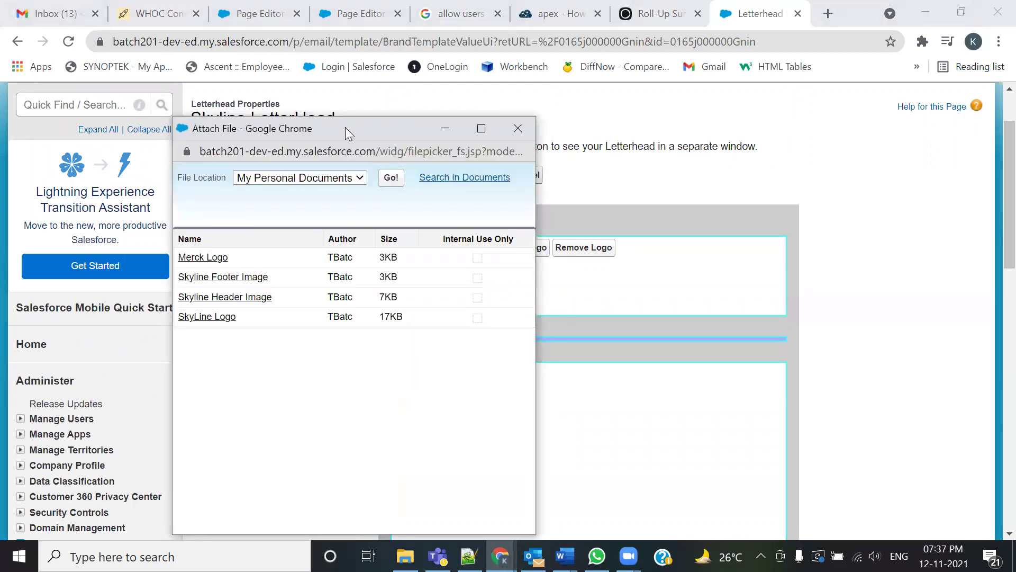
pyautogui.moveTo(345, 128); pyautogui.dragTo(219, 86)
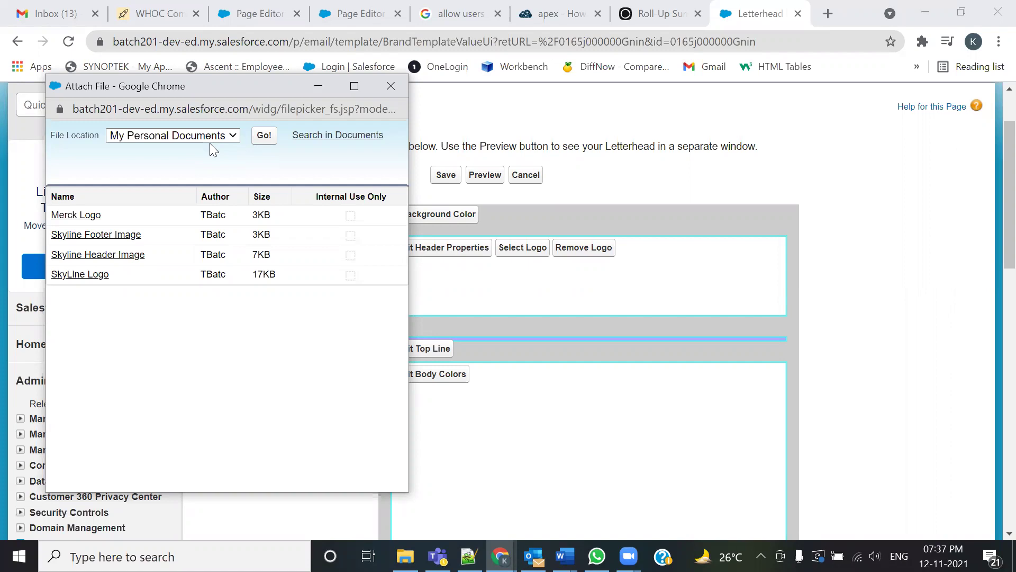
pyautogui.click(111, 255)
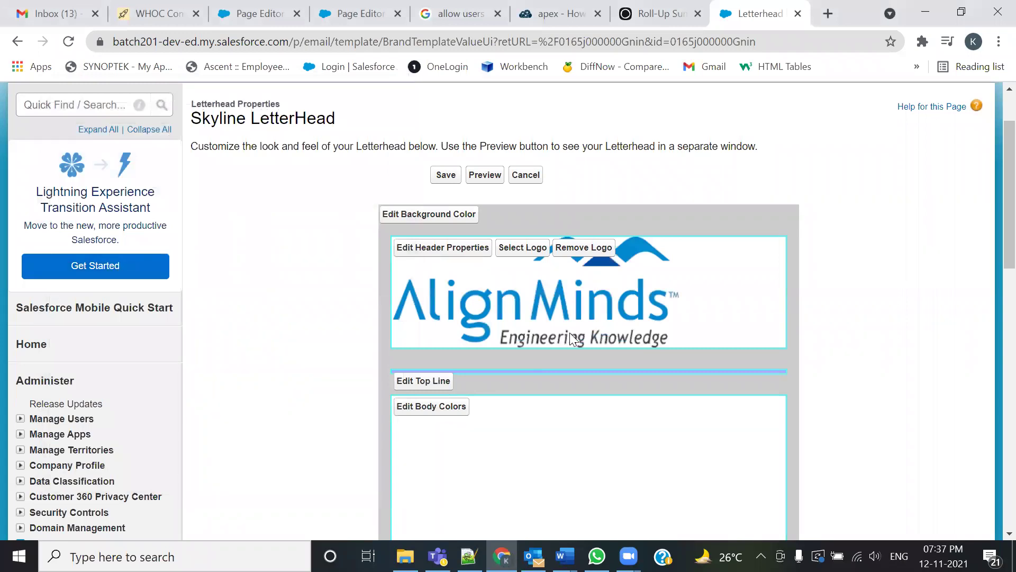
# Step: Set the header's horizontal alignment to Center and its vertical alignment to Middle, and apply the properties
pyautogui.click(454, 249)
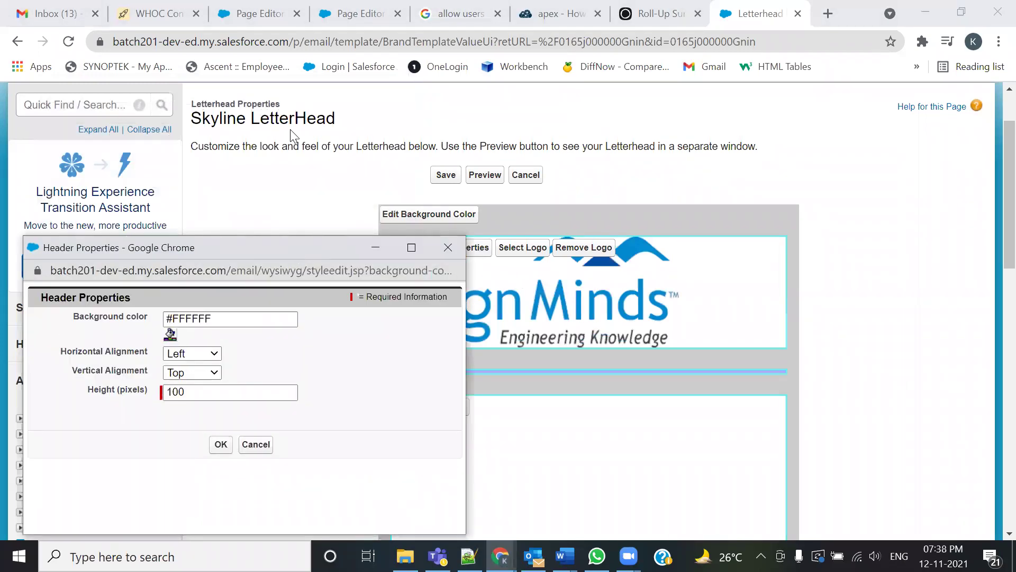
pyautogui.click(197, 232)
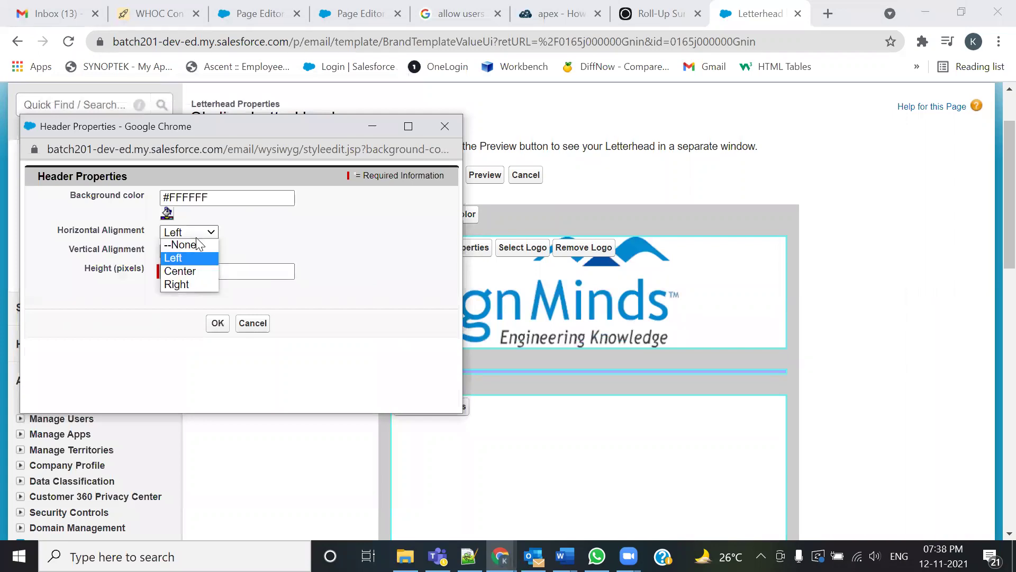
pyautogui.click(192, 272)
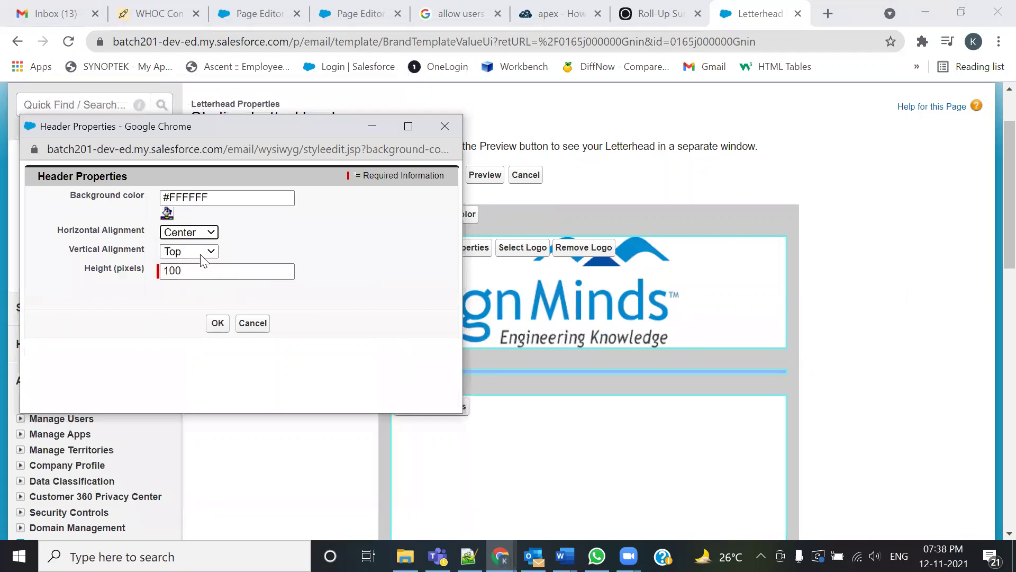
pyautogui.click(200, 252)
pyautogui.click(211, 252)
pyautogui.click(211, 252)
pyautogui.click(189, 290)
pyautogui.click(217, 323)
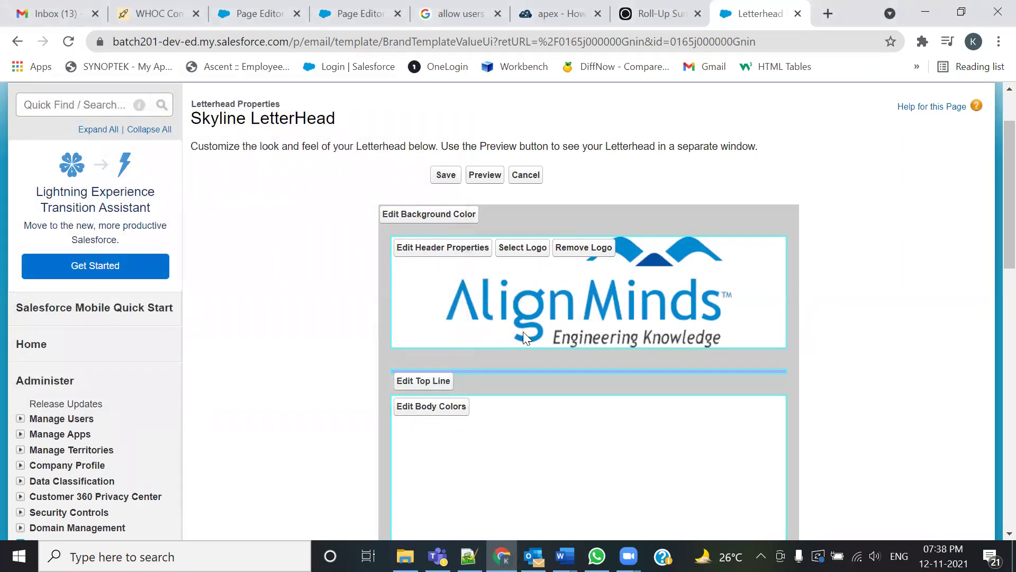
# Step: Insert the Skyline Footer Image as the logo in the letterhead's footer
pyautogui.scroll(-6, 479, 345)
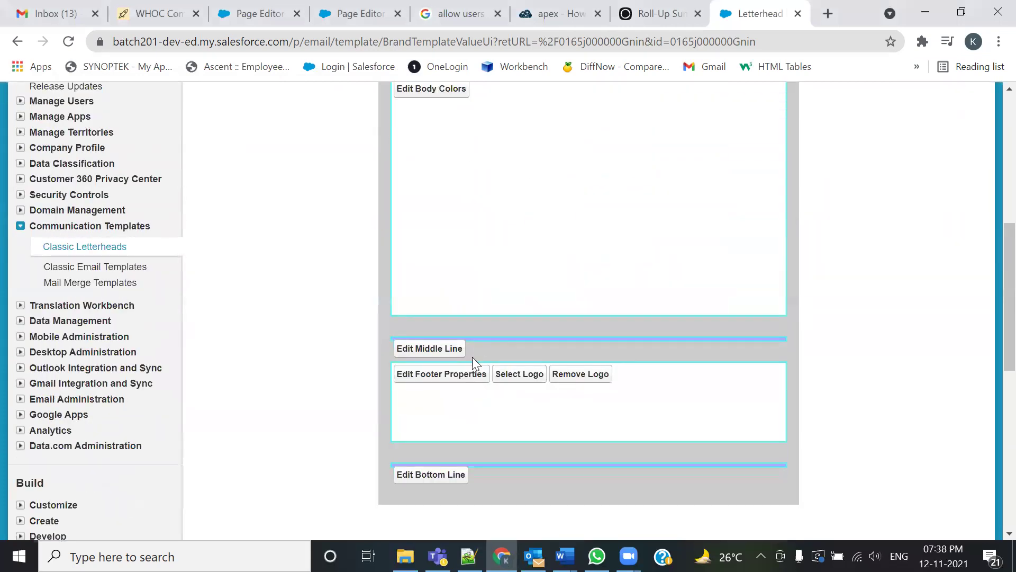
pyautogui.click(520, 377)
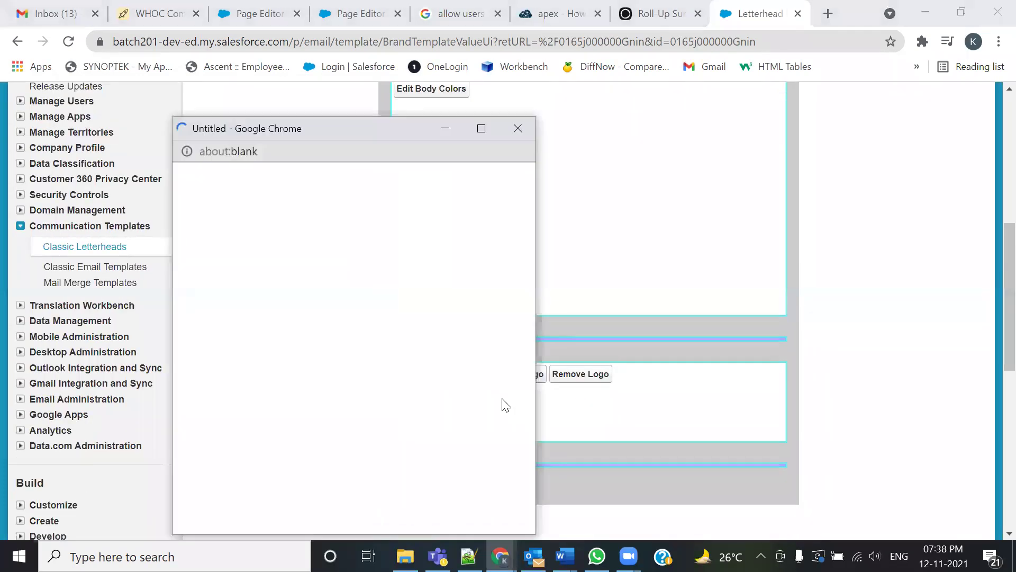
pyautogui.click(249, 295)
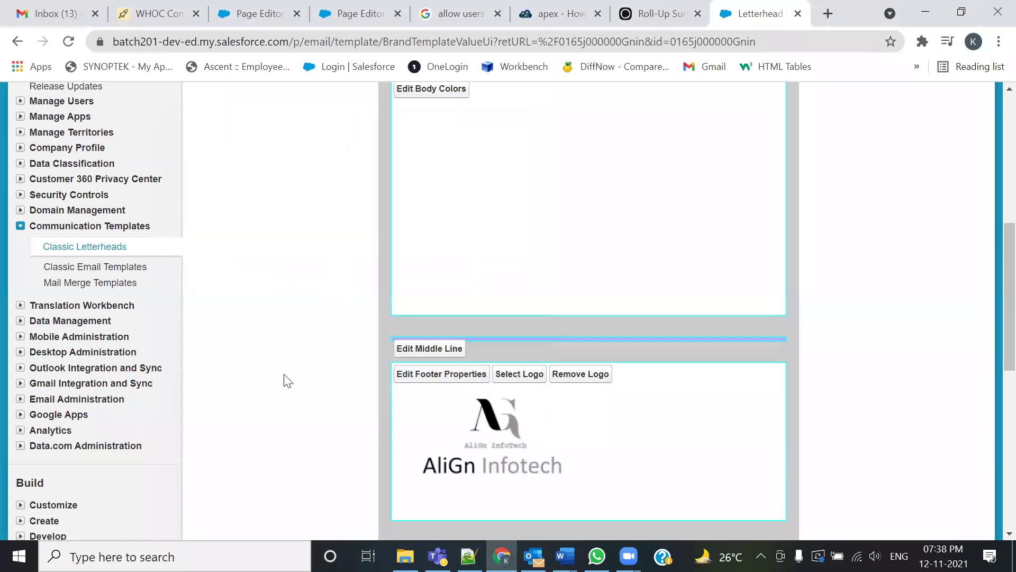
# Step: Set the footer's horizontal alignment to Center and its vertical alignment to Middle, and apply the properties
pyautogui.click(443, 377)
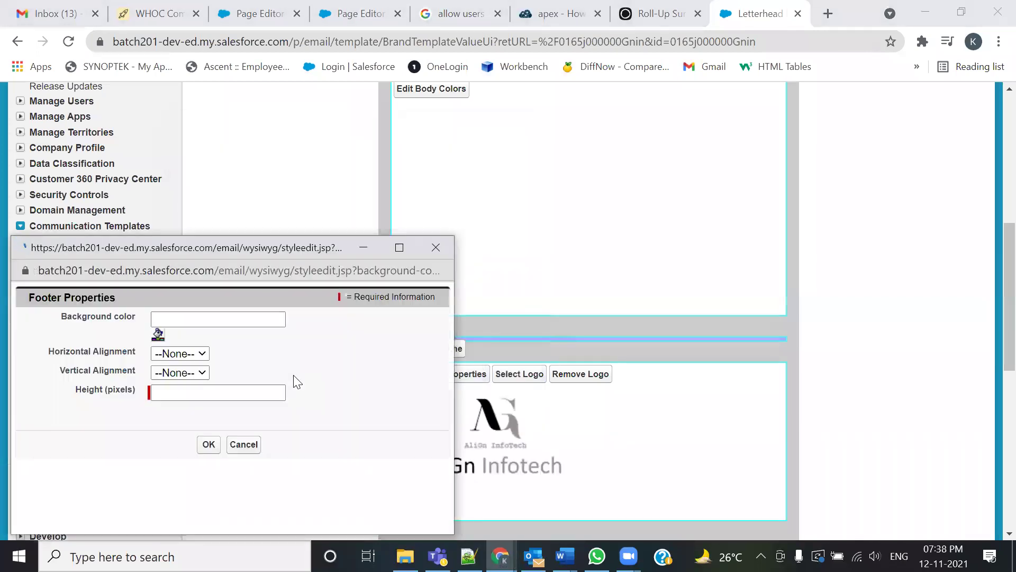
pyautogui.click(180, 354)
pyautogui.click(182, 390)
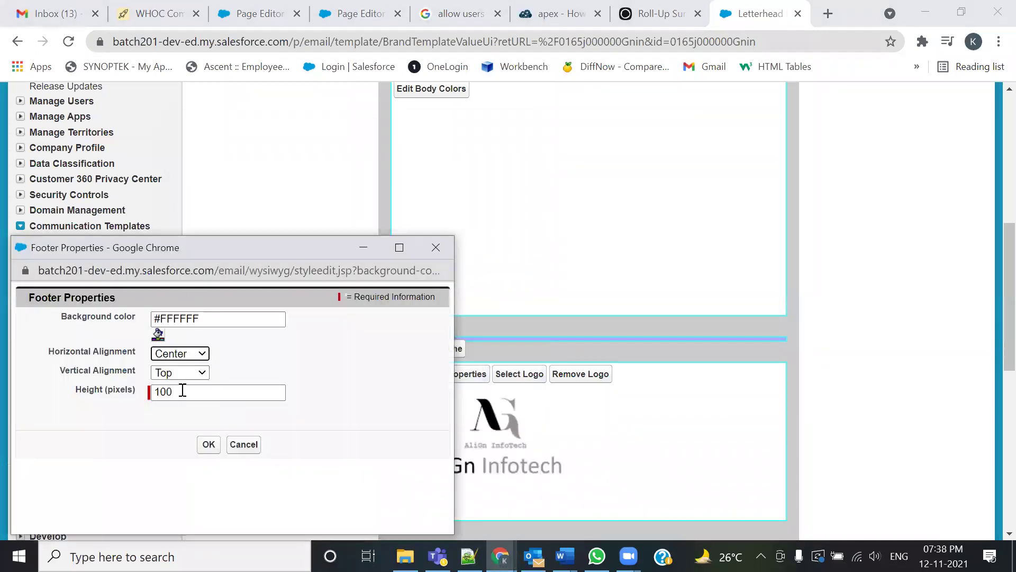
pyautogui.click(202, 373)
pyautogui.click(191, 411)
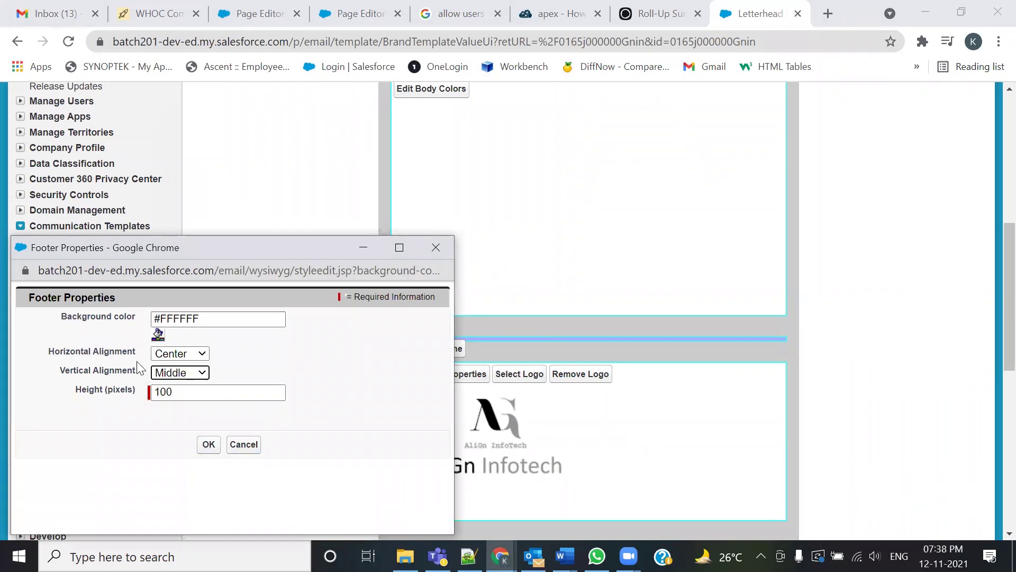
pyautogui.click(208, 445)
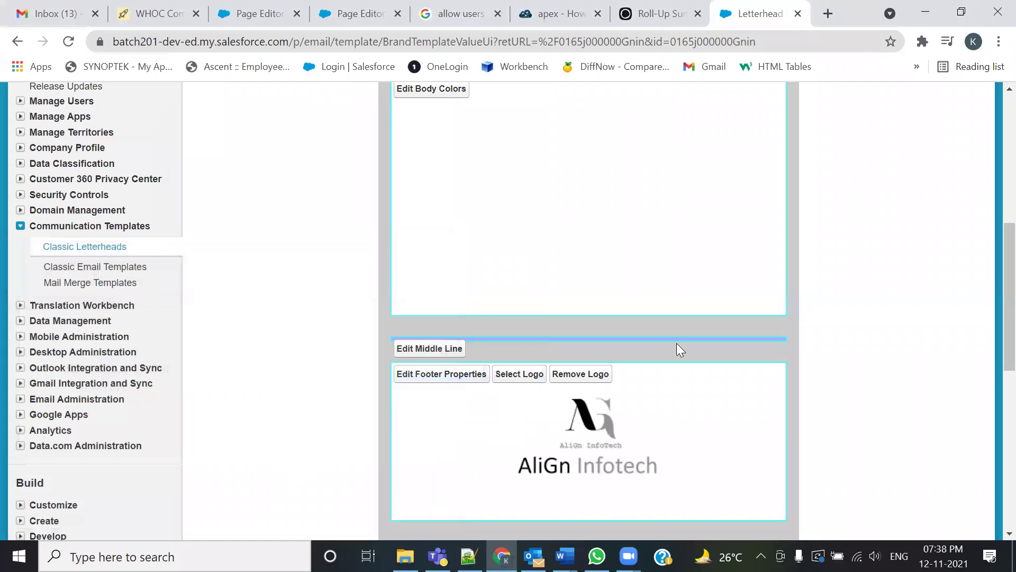
pyautogui.scroll(5, 681, 353)
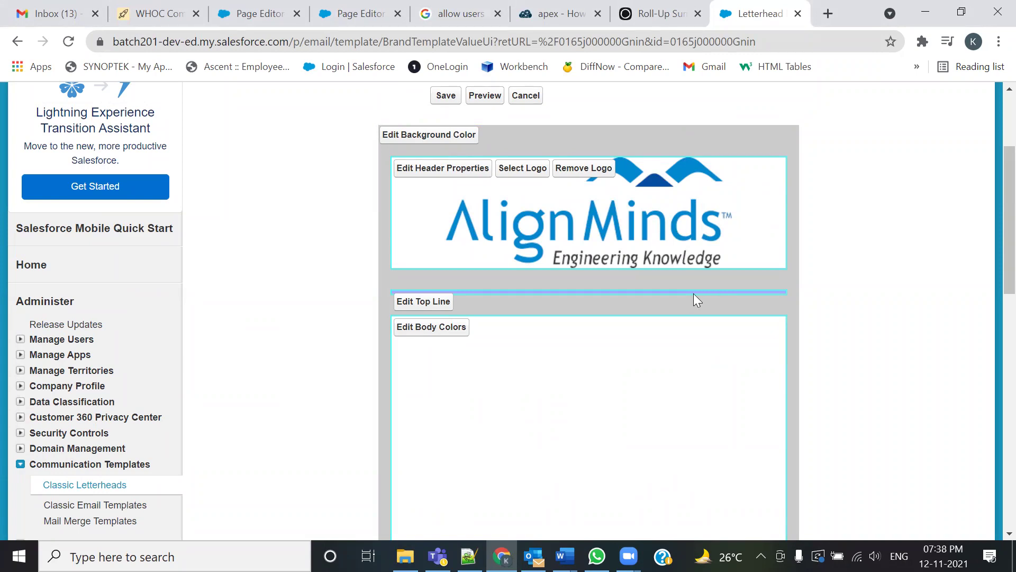
# Step: Set the letterhead's background color to #CCCCFF and apply it
pyautogui.click(389, 139)
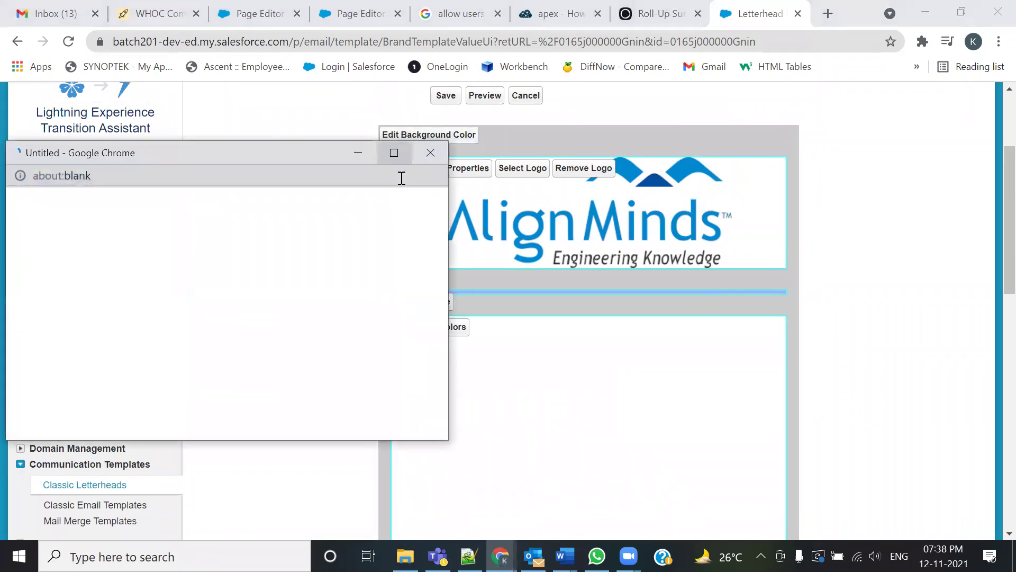
pyautogui.click(209, 222)
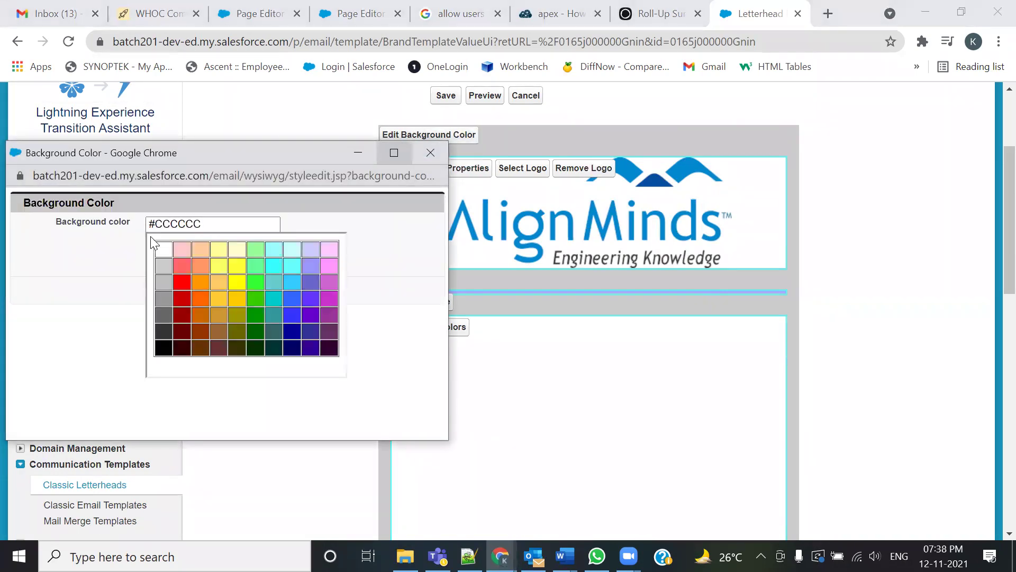
pyautogui.click(310, 249)
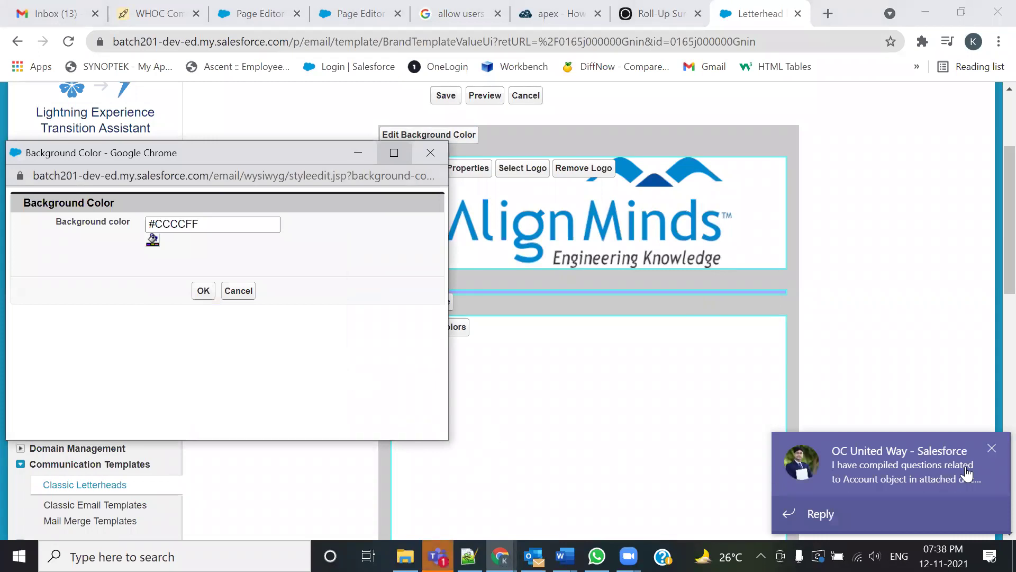
pyautogui.click(991, 450)
pyautogui.click(205, 292)
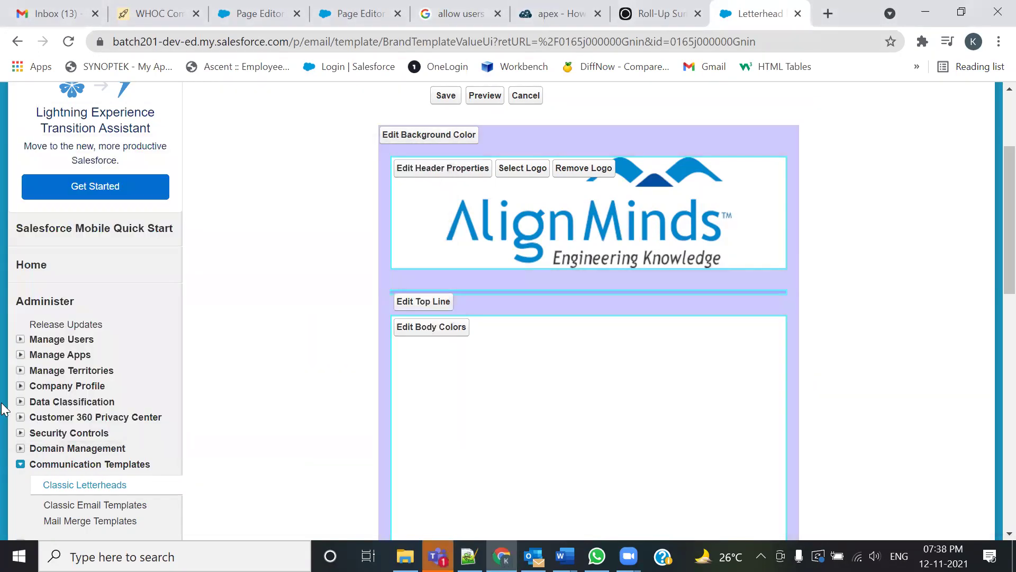
# Step: Set the letterhead's middle line color to #3333FF and apply it
pyautogui.scroll(-8, 615, 224)
pyautogui.scroll(1, 558, 283)
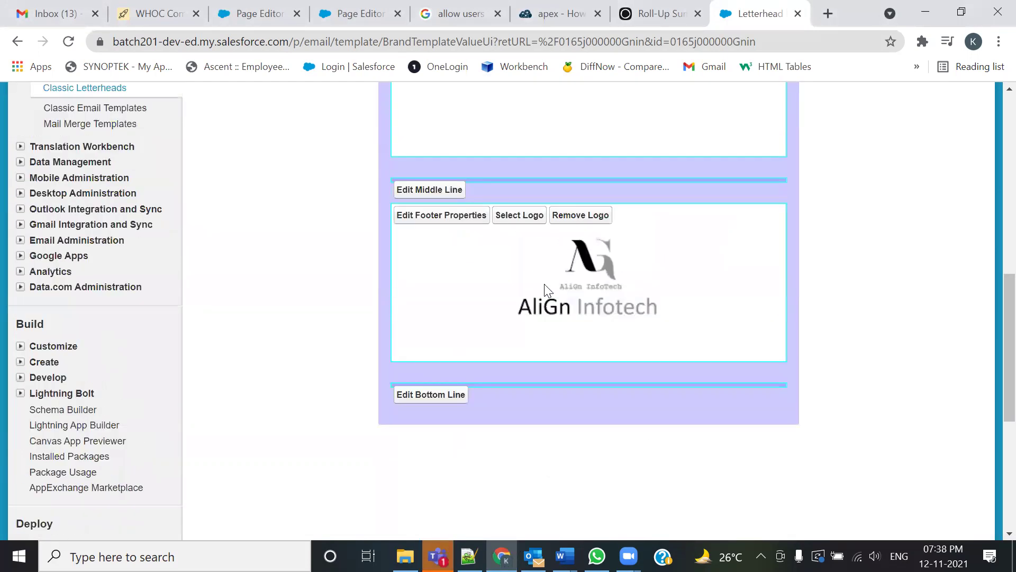
pyautogui.click(408, 192)
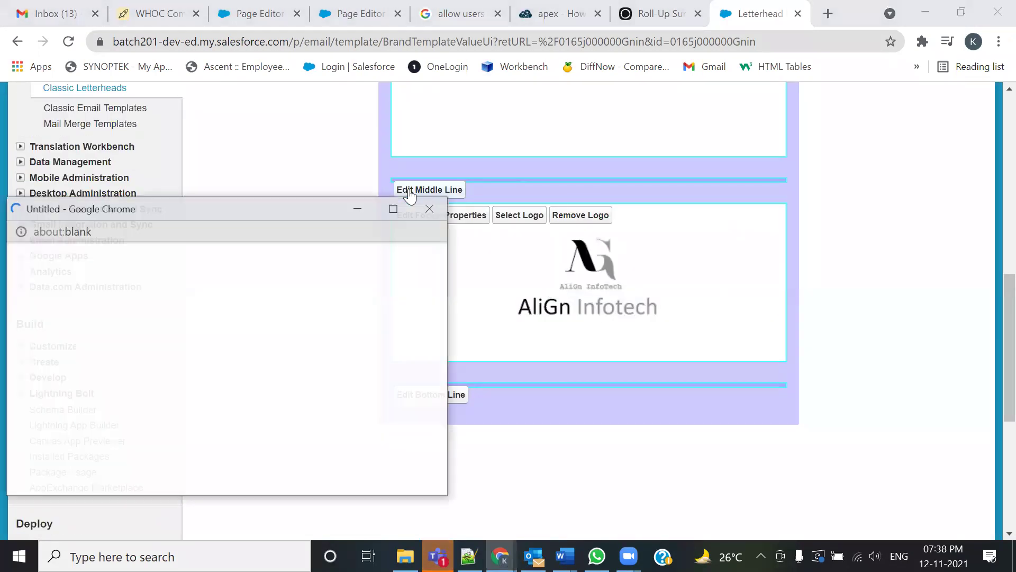
pyautogui.click(151, 293)
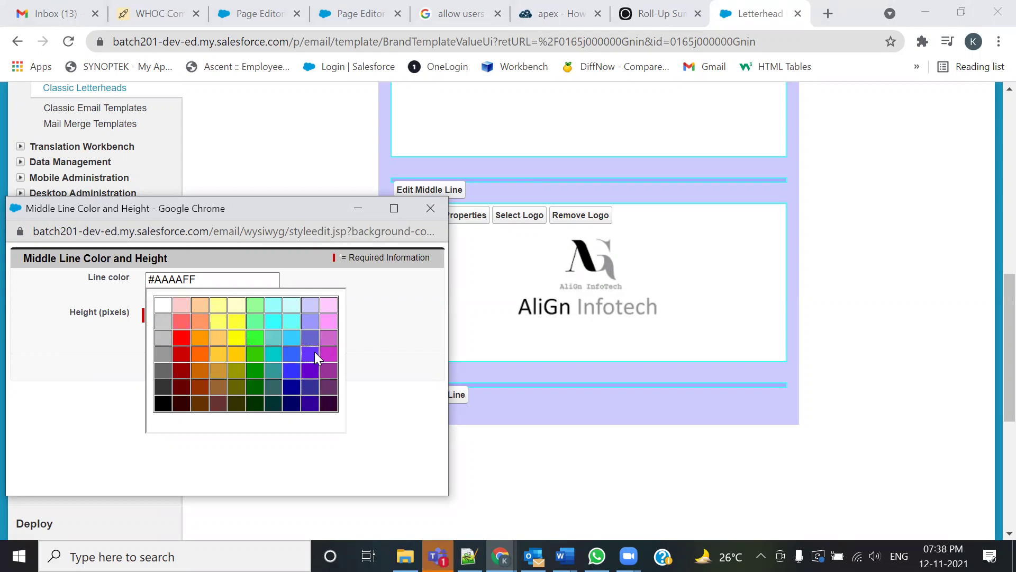
pyautogui.click(293, 373)
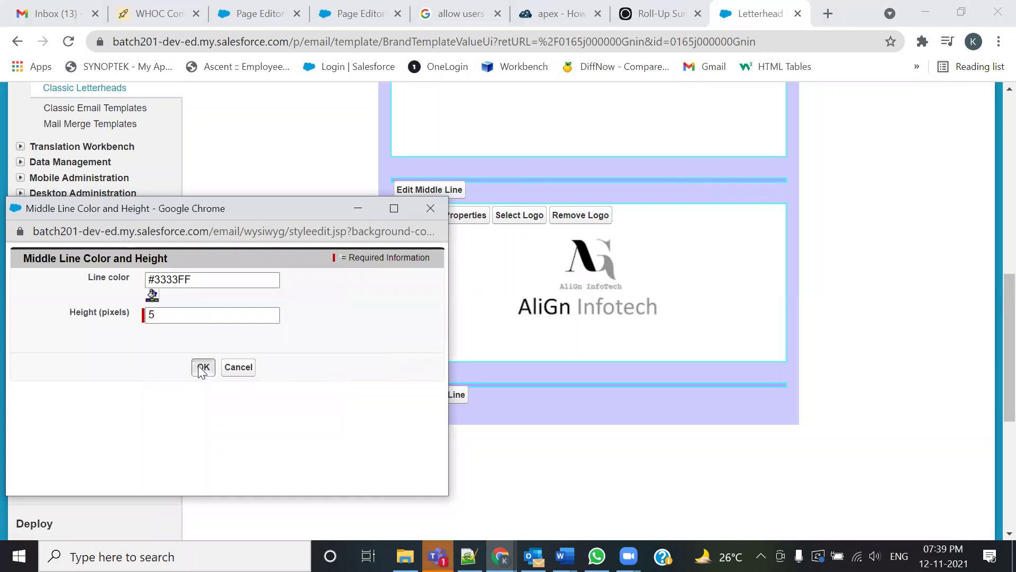
pyautogui.click(202, 365)
# Step: Set the letterhead's top line to the same blue as the middle line, #3333FF, and apply it
pyautogui.scroll(8, 504, 355)
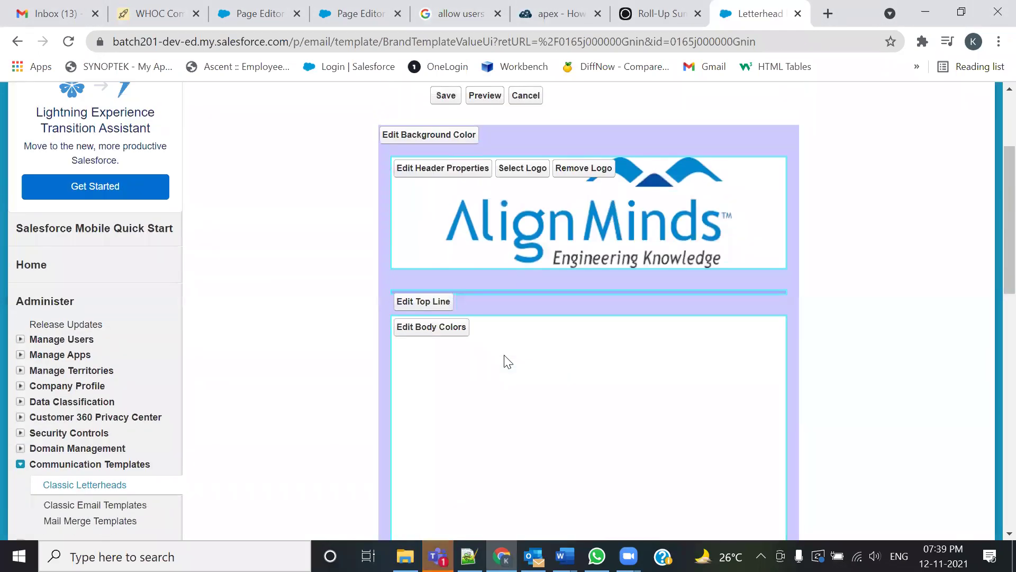
pyautogui.click(422, 301)
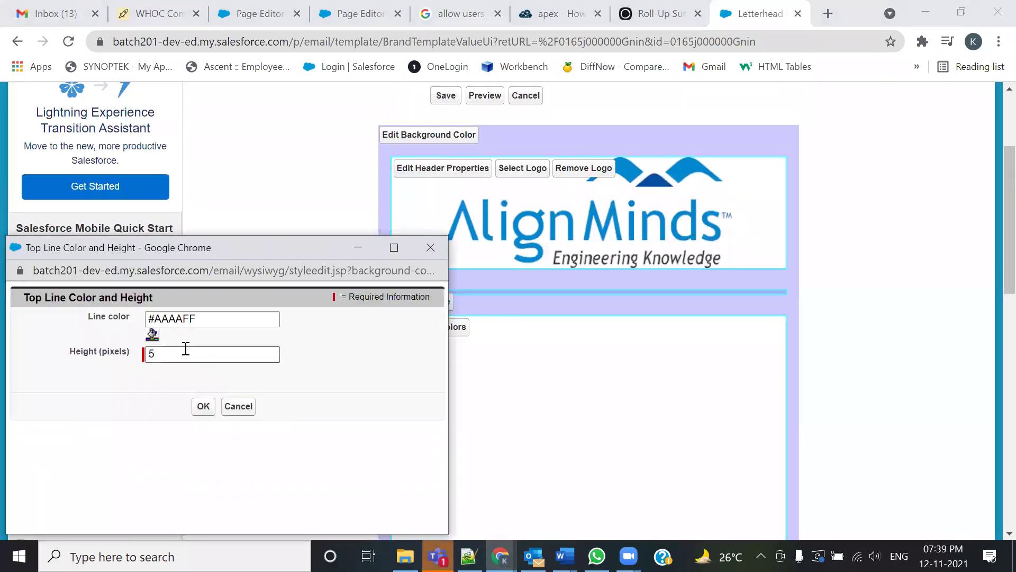
pyautogui.click(152, 336)
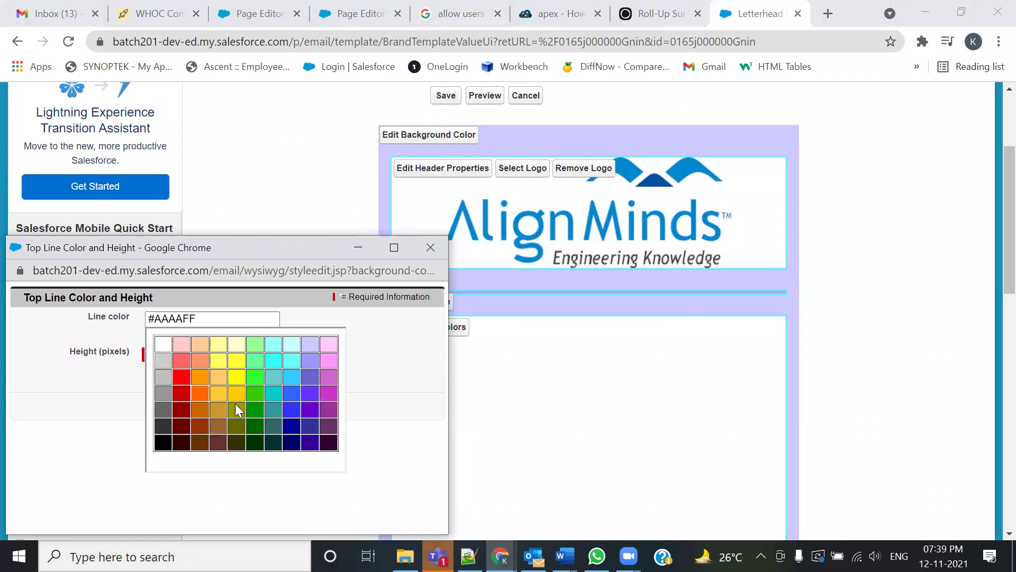
pyautogui.click(293, 408)
pyautogui.click(202, 412)
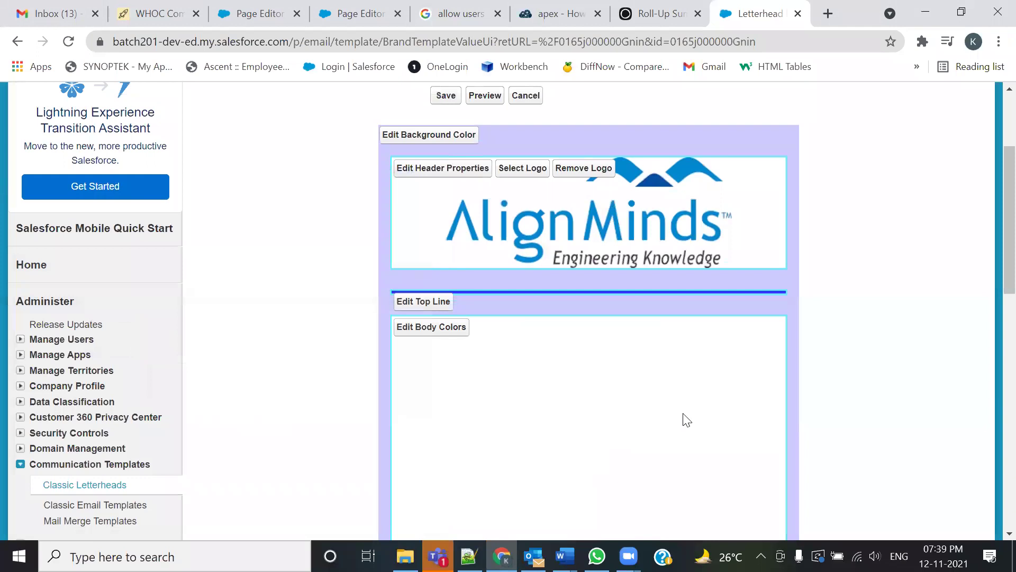
# Step: Examine the letterhead layout from the header through the body area to the footer
pyautogui.scroll(-5, 708, 406)
pyautogui.scroll(6, 708, 407)
pyautogui.scroll(-3, 710, 407)
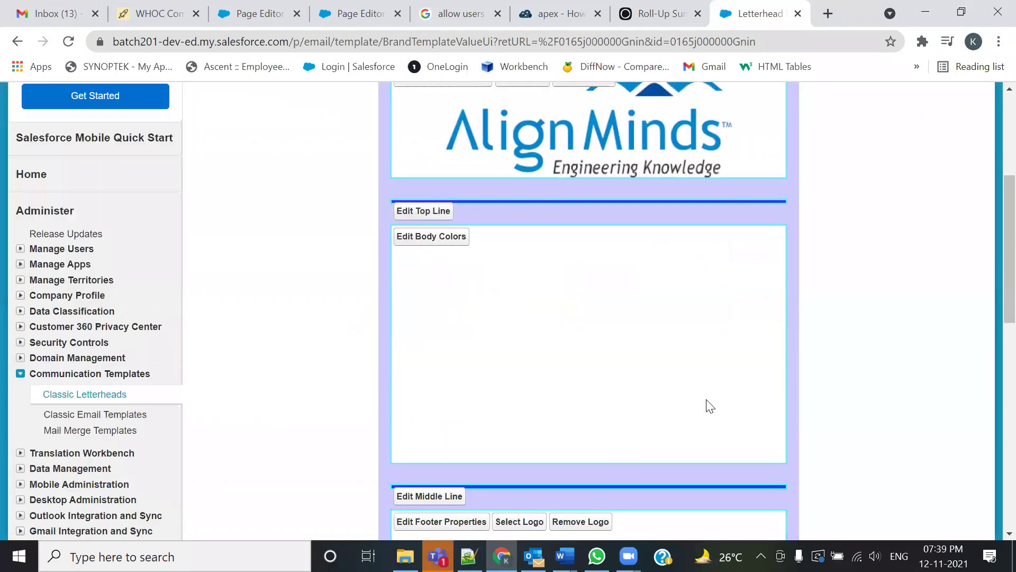
pyautogui.scroll(-6, 708, 406)
pyautogui.scroll(5, 706, 404)
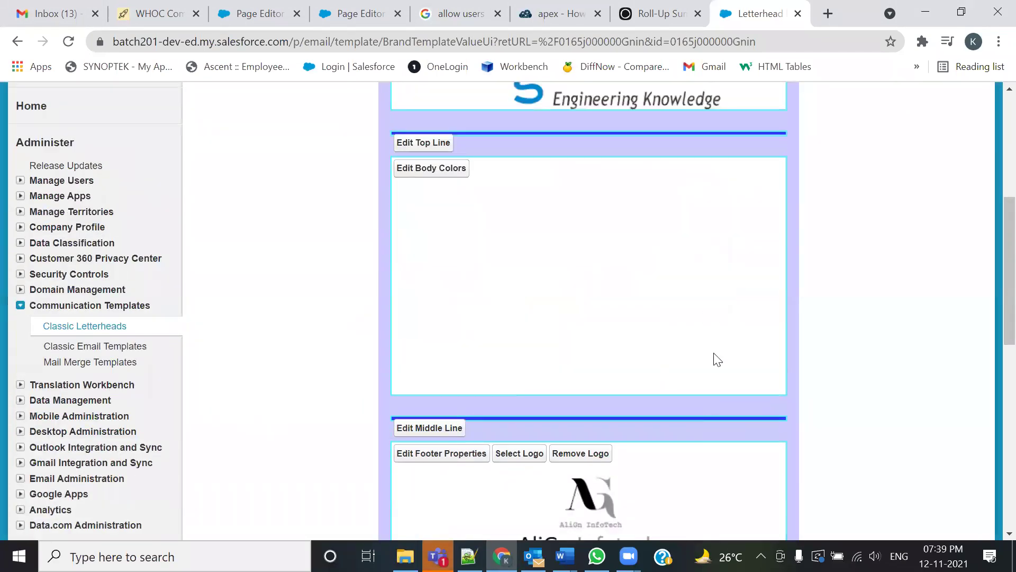
pyautogui.scroll(2, 689, 390)
pyautogui.scroll(2, 690, 390)
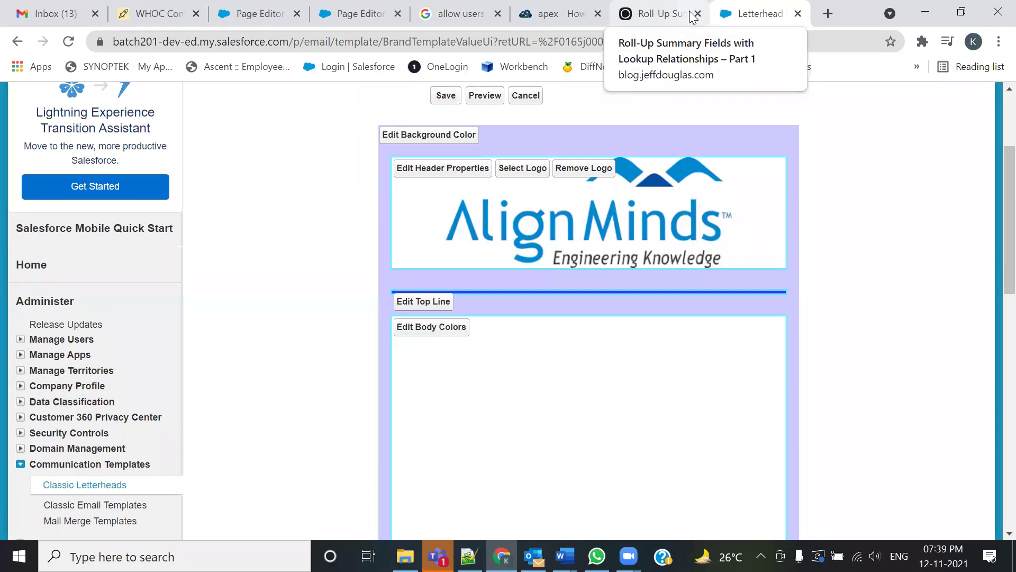
pyautogui.click(458, 333)
pyautogui.click(522, 357)
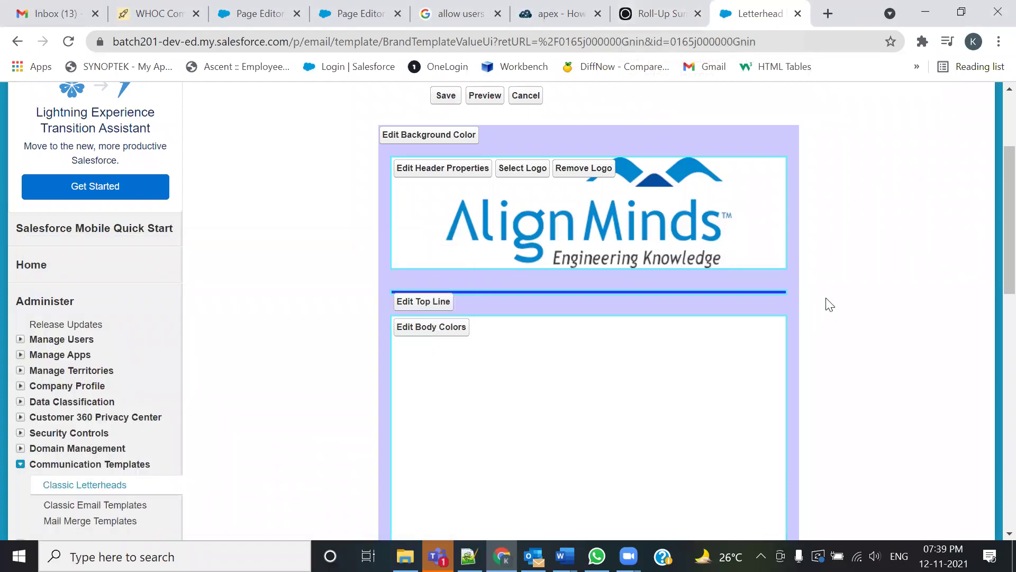
pyautogui.scroll(-3, 828, 302)
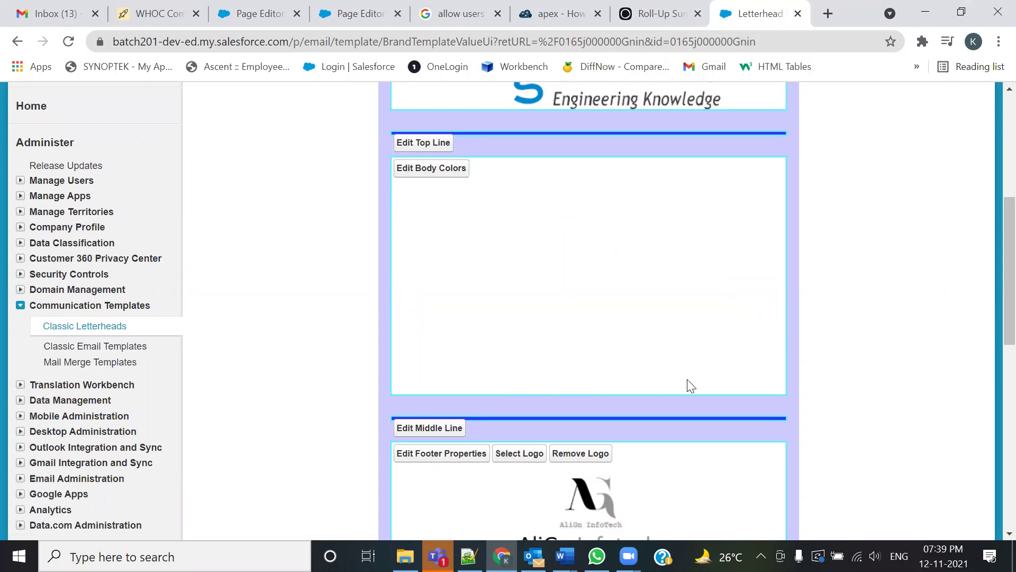
pyautogui.scroll(5, 688, 386)
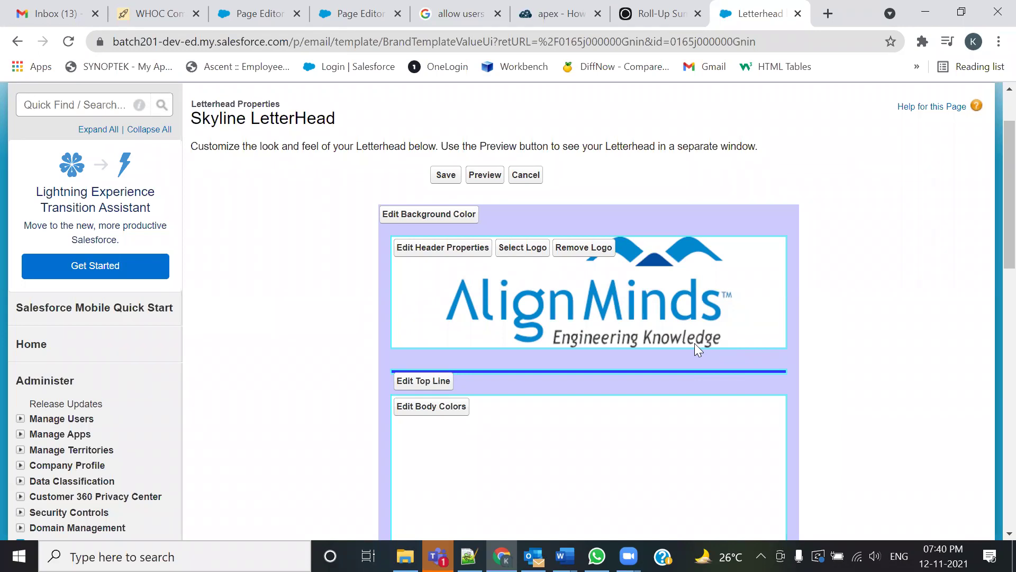
pyautogui.scroll(-11, 471, 291)
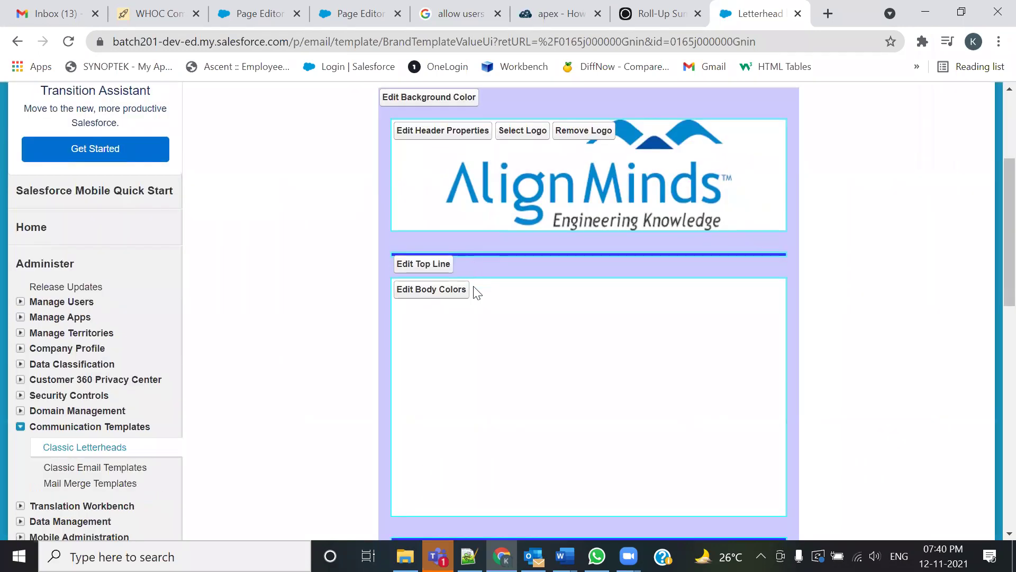
pyautogui.scroll(10, 475, 297)
pyautogui.scroll(1, 478, 299)
# Step: Save the Skyline LetterHead and review its label and layout on the detail page
pyautogui.click(438, 176)
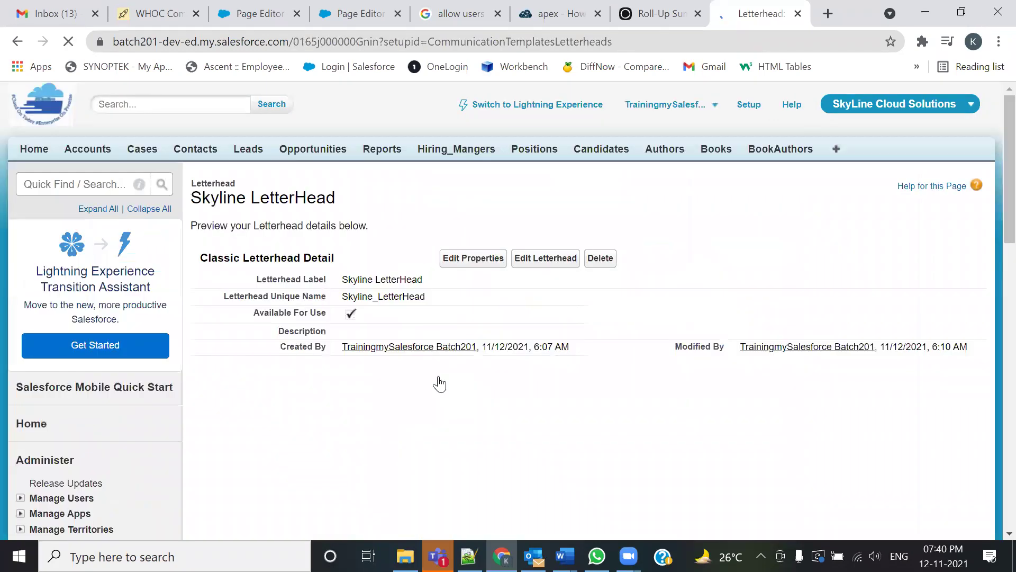
pyautogui.moveTo(438, 285); pyautogui.dragTo(335, 286)
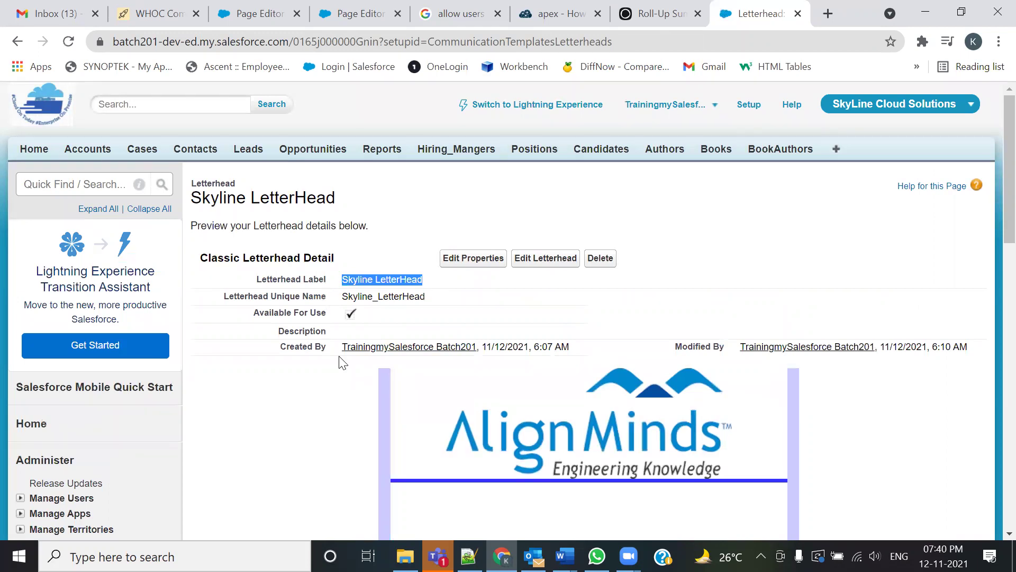
pyautogui.scroll(-13, 334, 355)
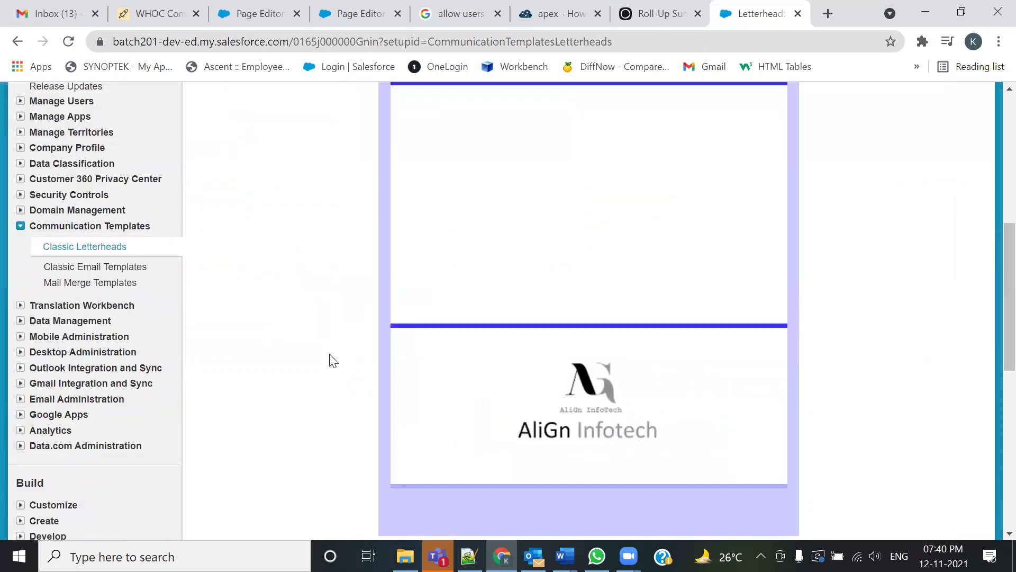
pyautogui.scroll(6, 334, 358)
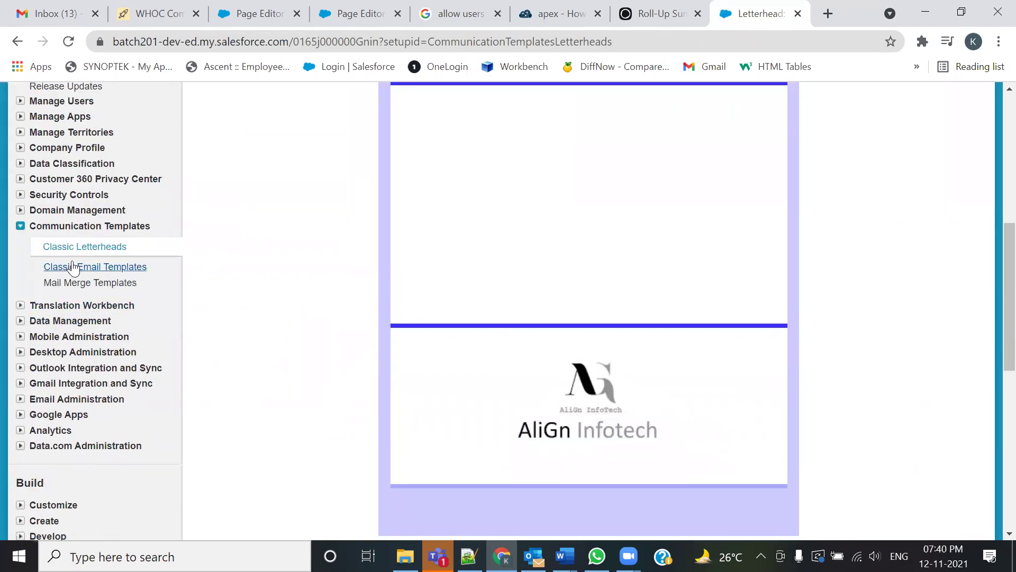
# Step: Start a new classic email template of the type HTML (using Classic Letterhead) in the SkyLine Email Templates folder
pyautogui.click(131, 270)
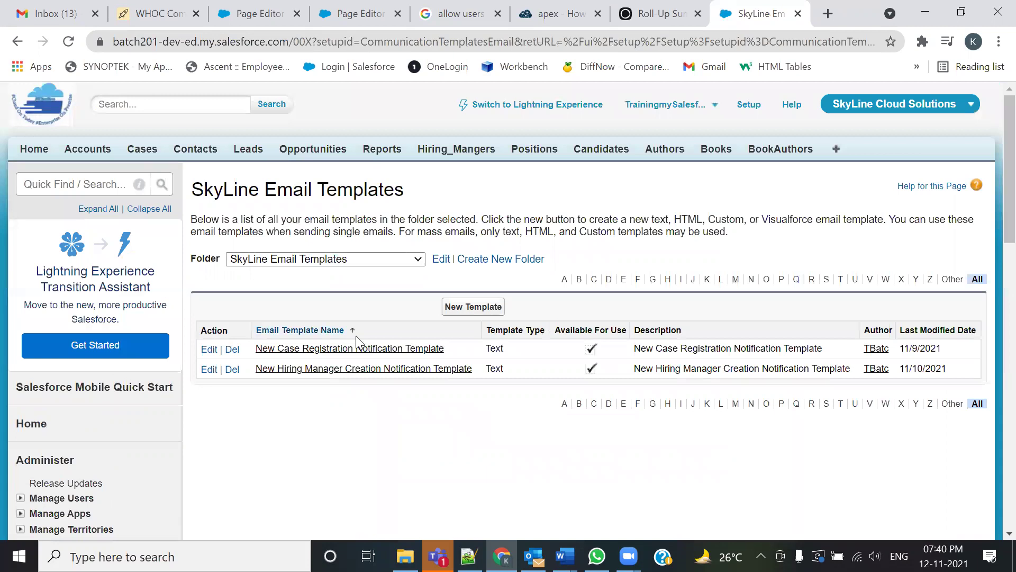
pyautogui.click(448, 309)
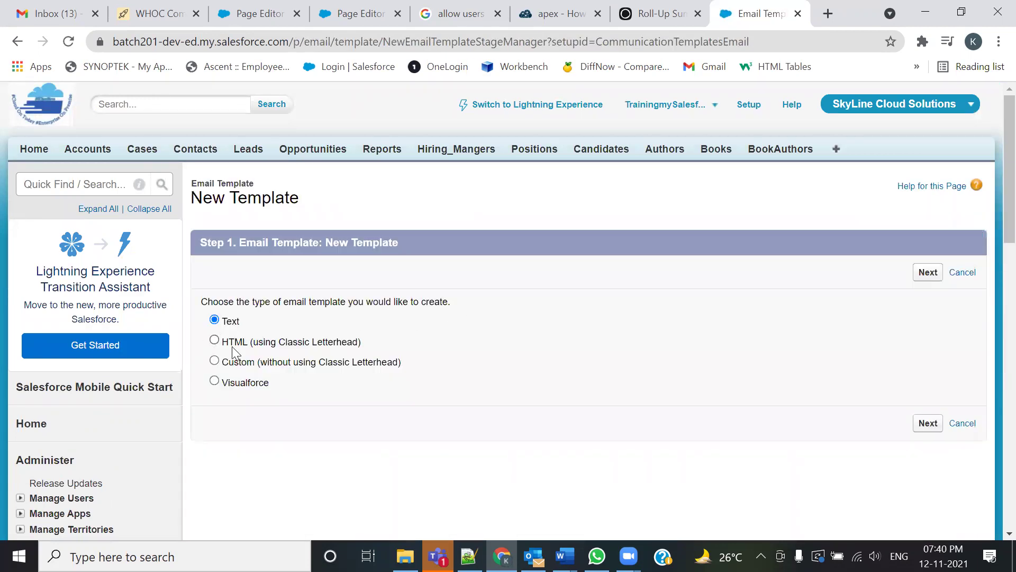
pyautogui.click(222, 343)
pyautogui.click(922, 431)
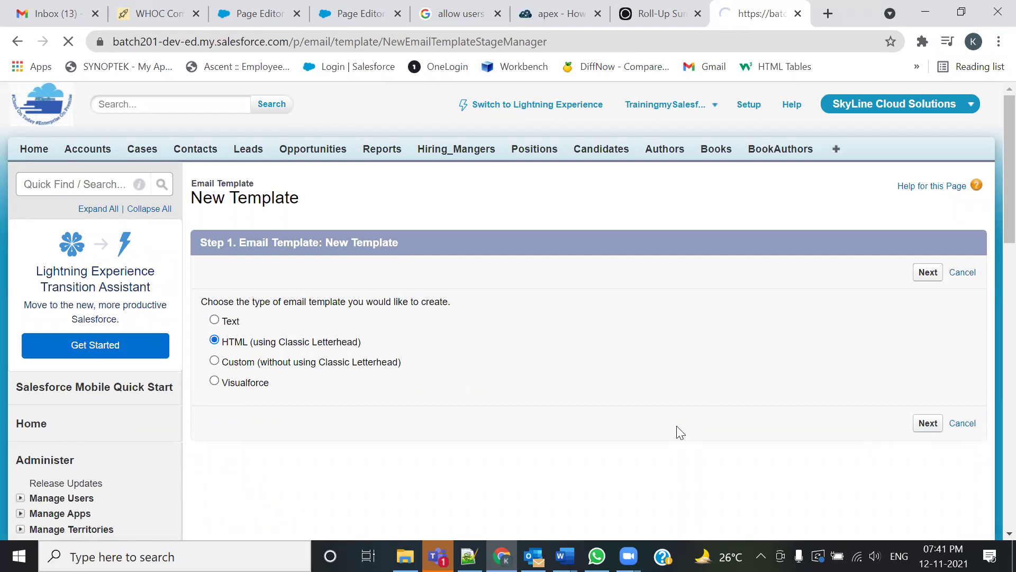
# Step: Make the template available for use and name it New Position Creation Notification Template, letting the unique name fill in
pyautogui.scroll(-4, 680, 433)
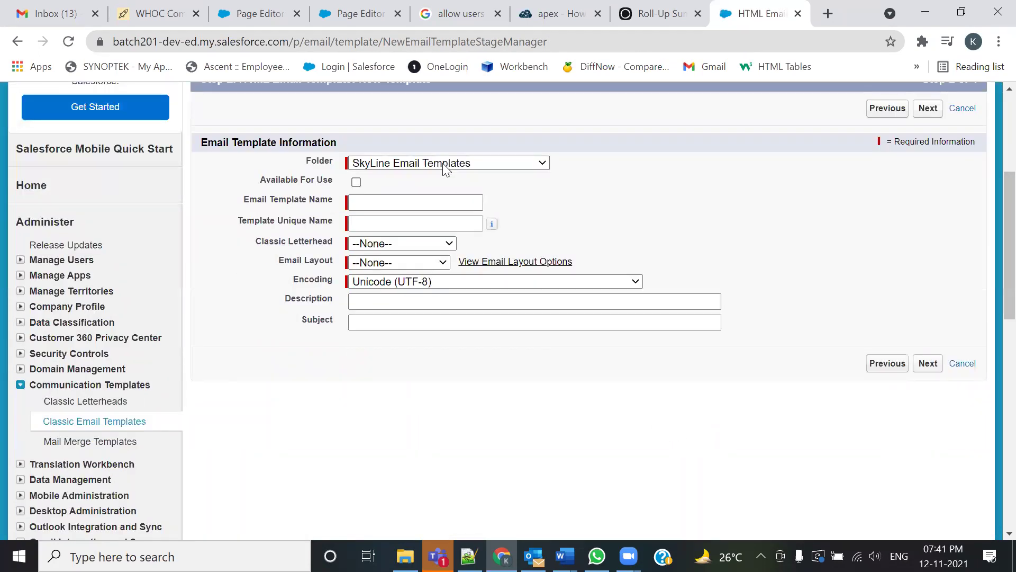
pyautogui.click(356, 182)
pyautogui.click(358, 201)
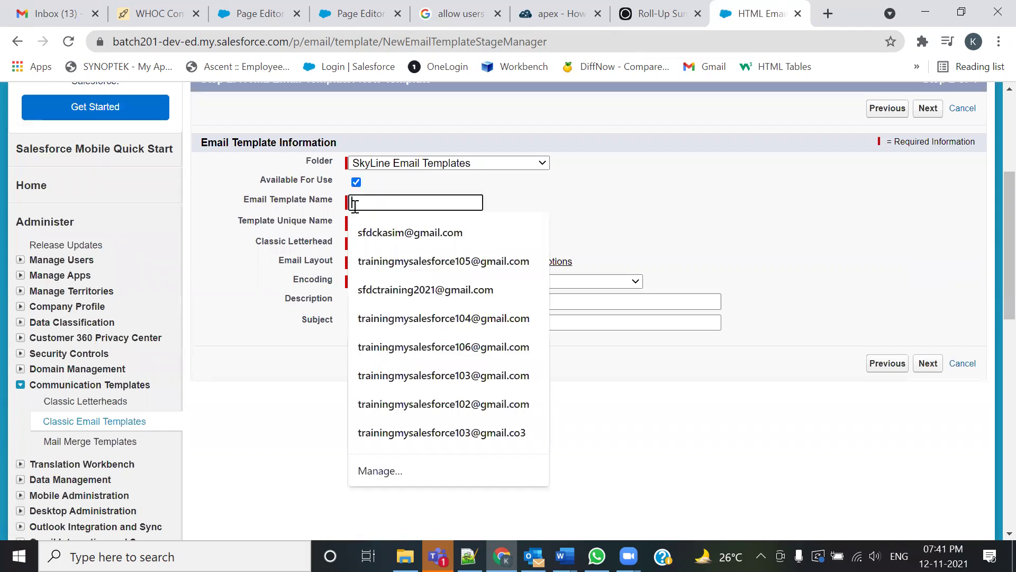
pyautogui.write('New')
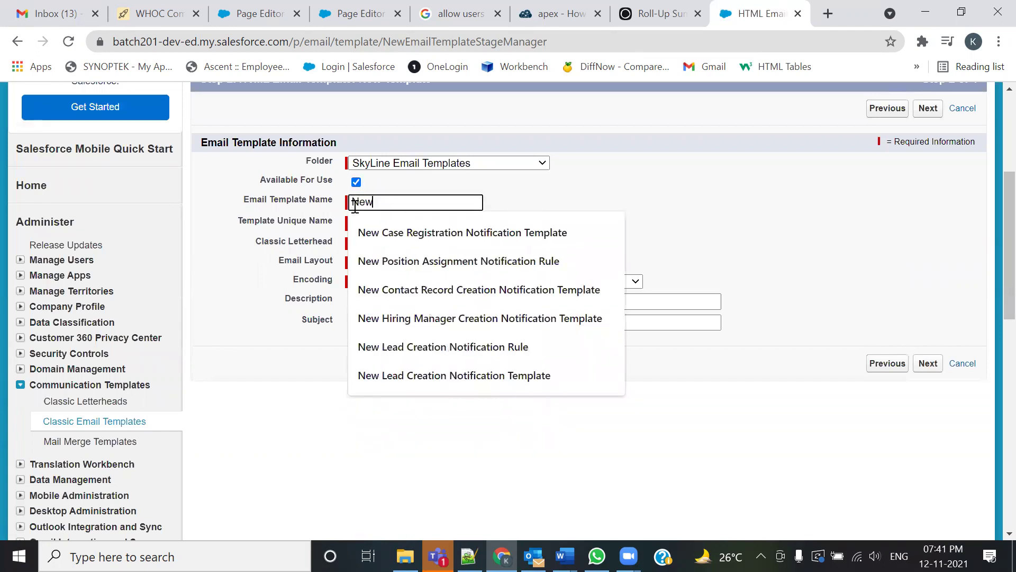
pyautogui.write(' Position Creation Notif')
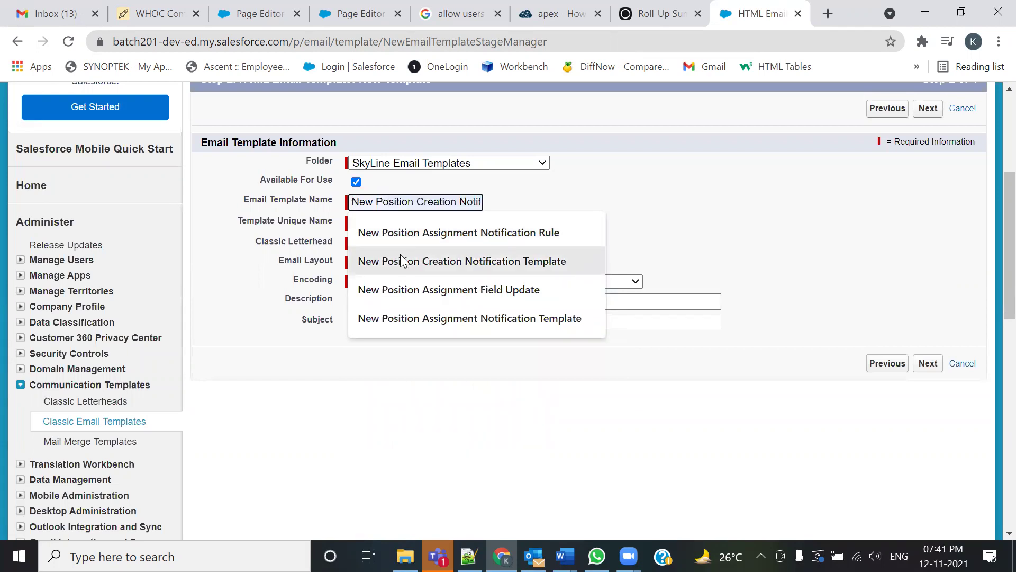
pyautogui.click(497, 260)
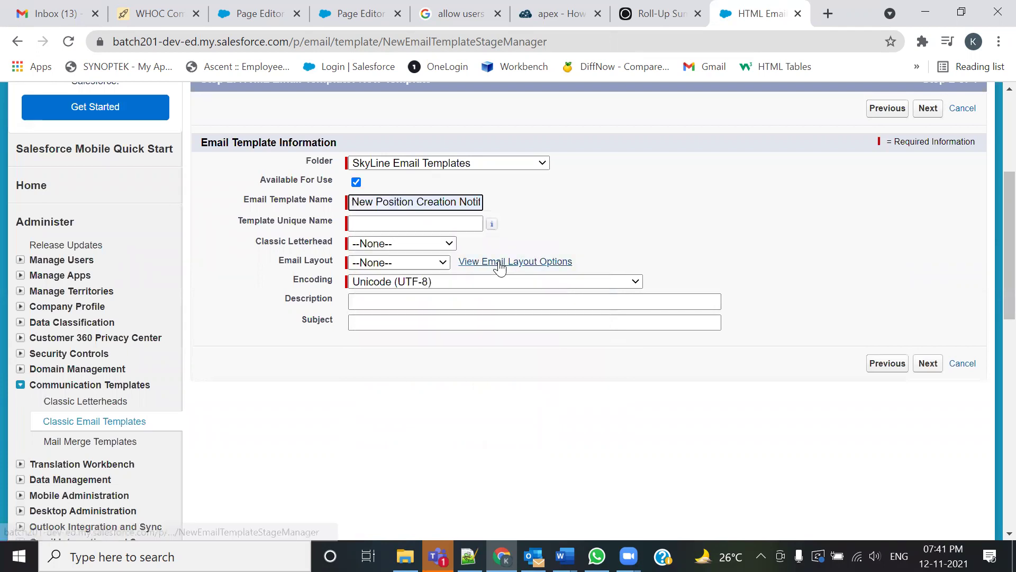
pyautogui.press('Tab')
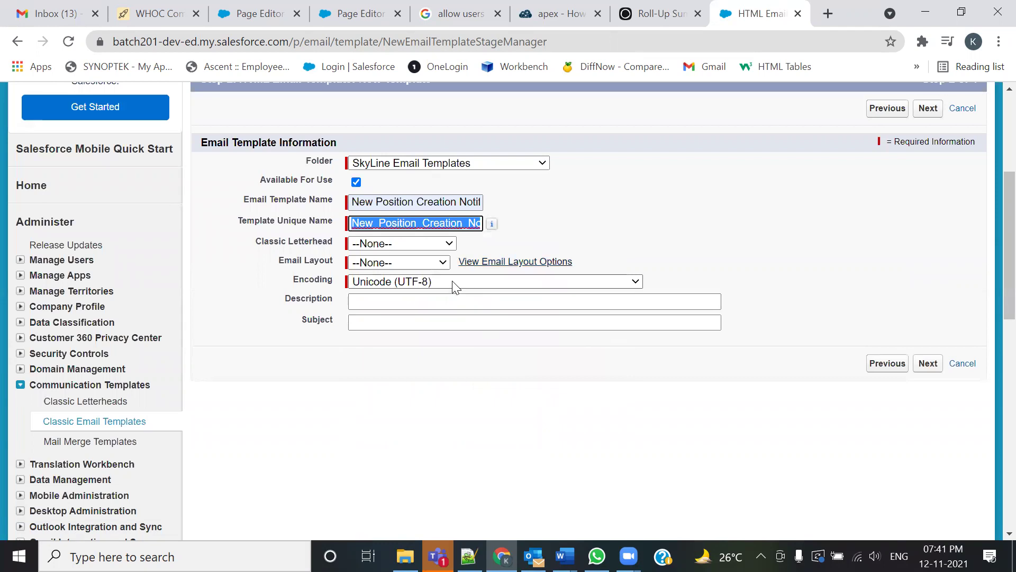
# Step: Set the template's classic letterhead to Skyline LetterHead and check the email layout choices
pyautogui.click(424, 244)
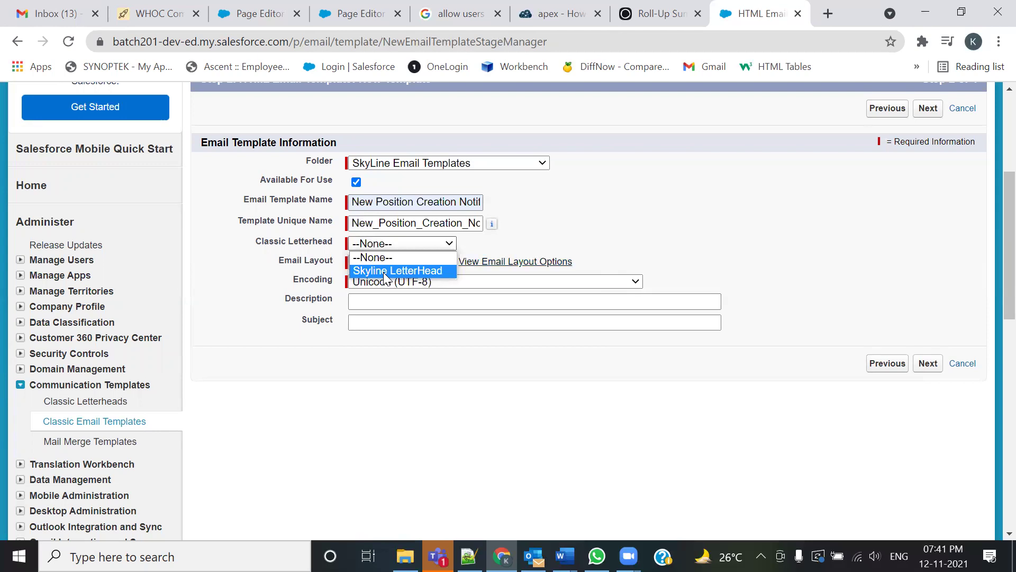
pyautogui.click(386, 271)
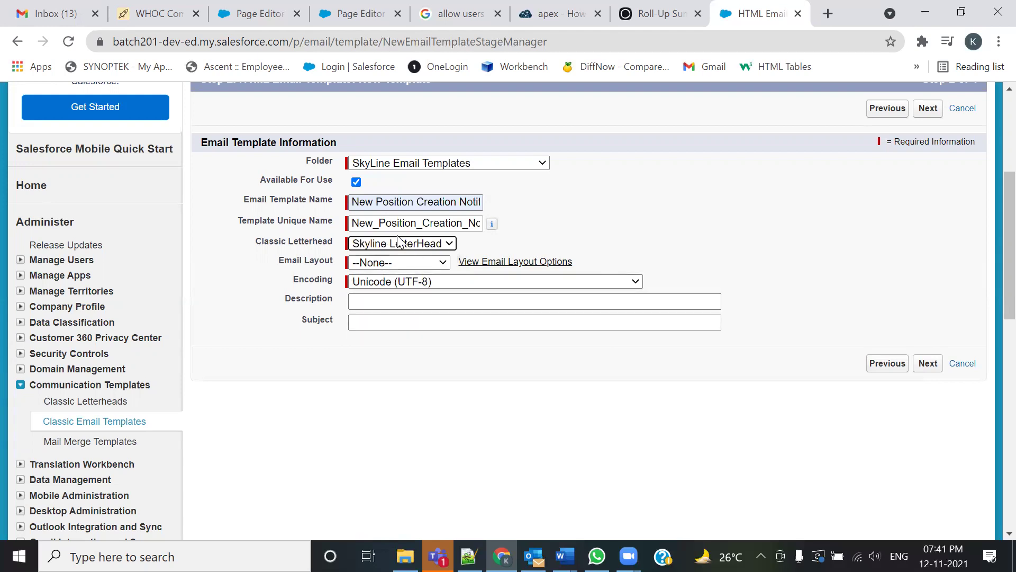
pyautogui.click(388, 262)
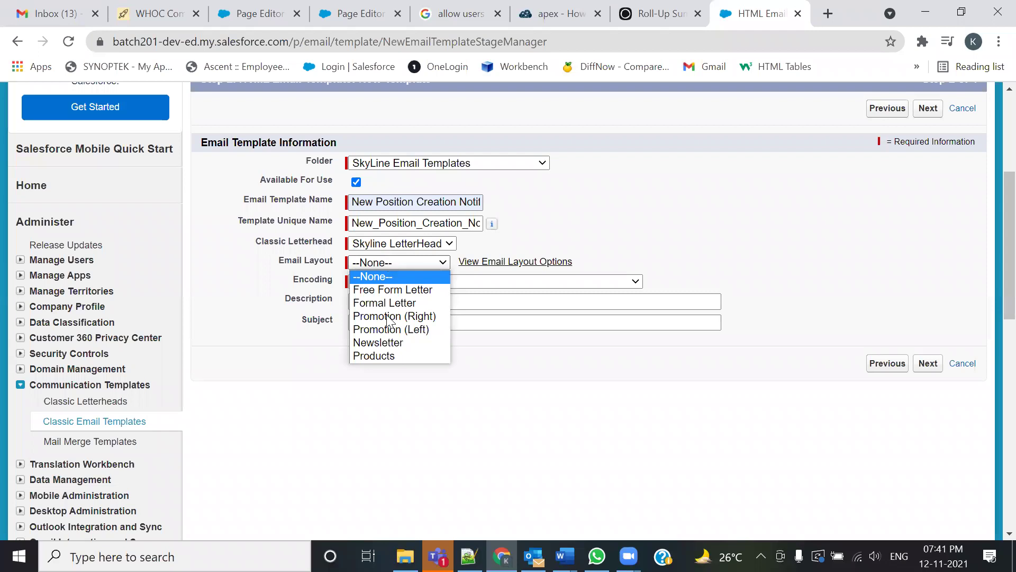
pyautogui.click(506, 263)
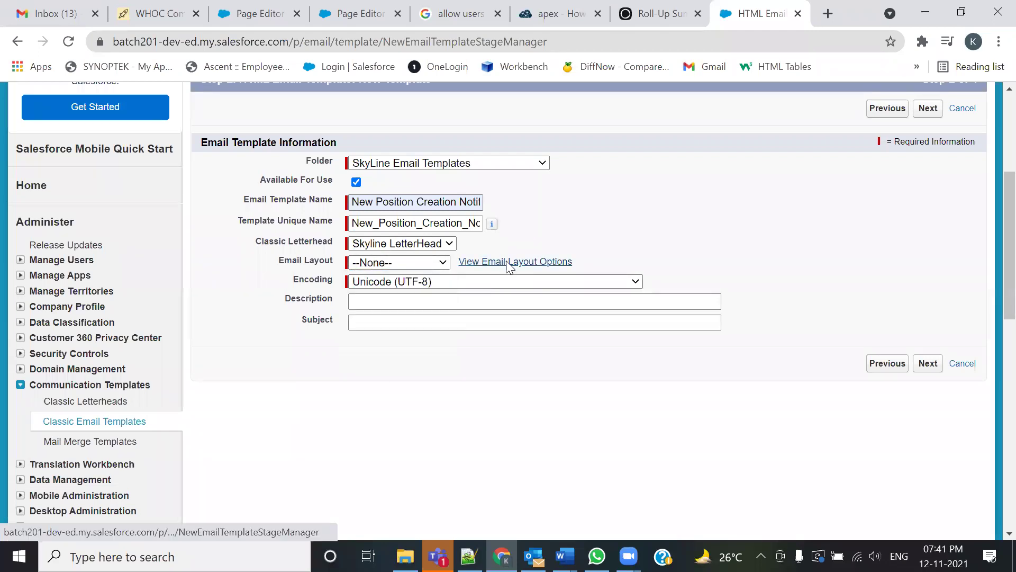
# Step: Open the email layout guide and examine the sample layouts from Free Form Letter through Products, closing it when finished
pyautogui.click(506, 262)
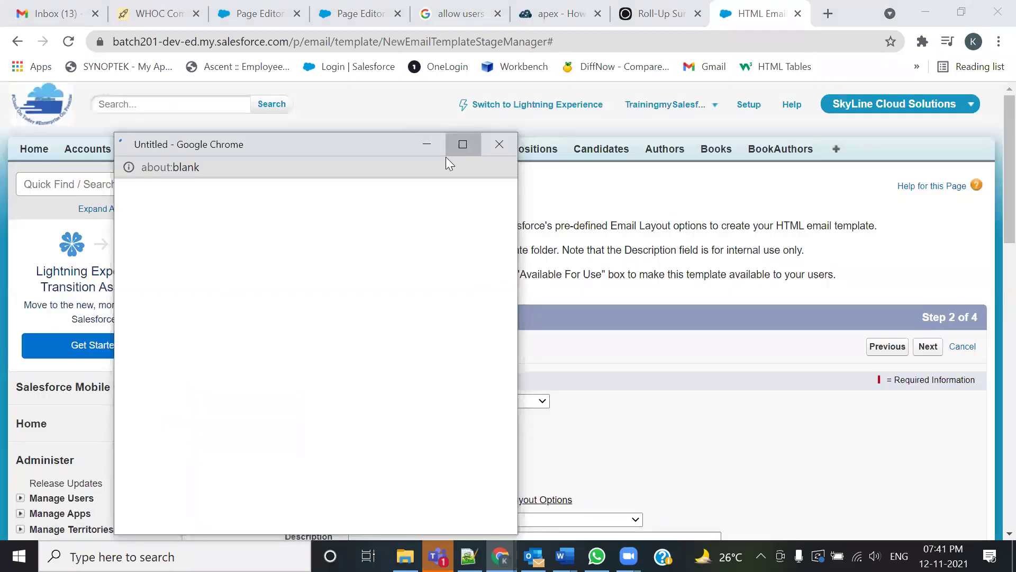
pyautogui.click(462, 144)
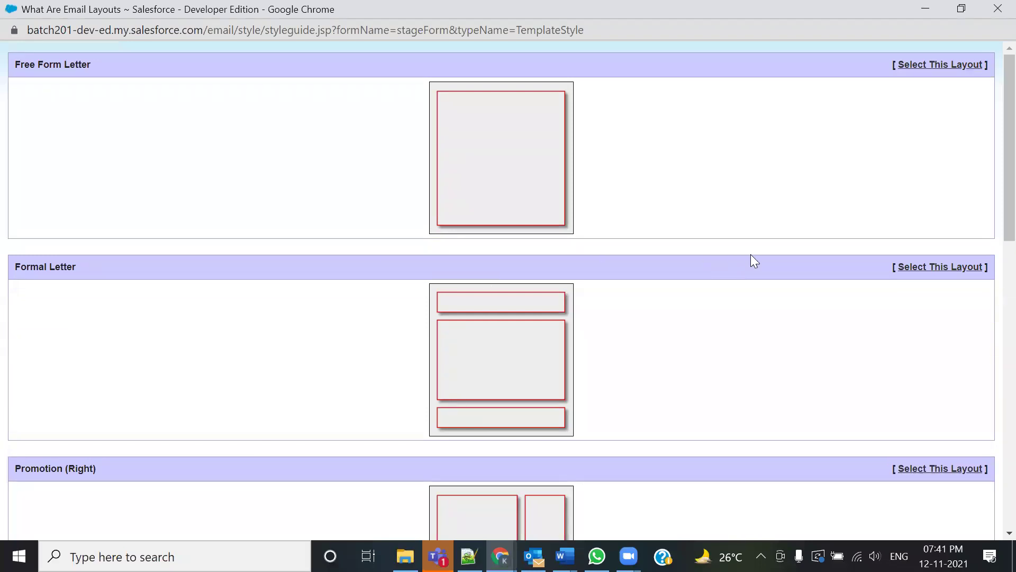
pyautogui.scroll(-5, 159, 322)
pyautogui.scroll(5, 739, 333)
pyautogui.scroll(-15, 739, 334)
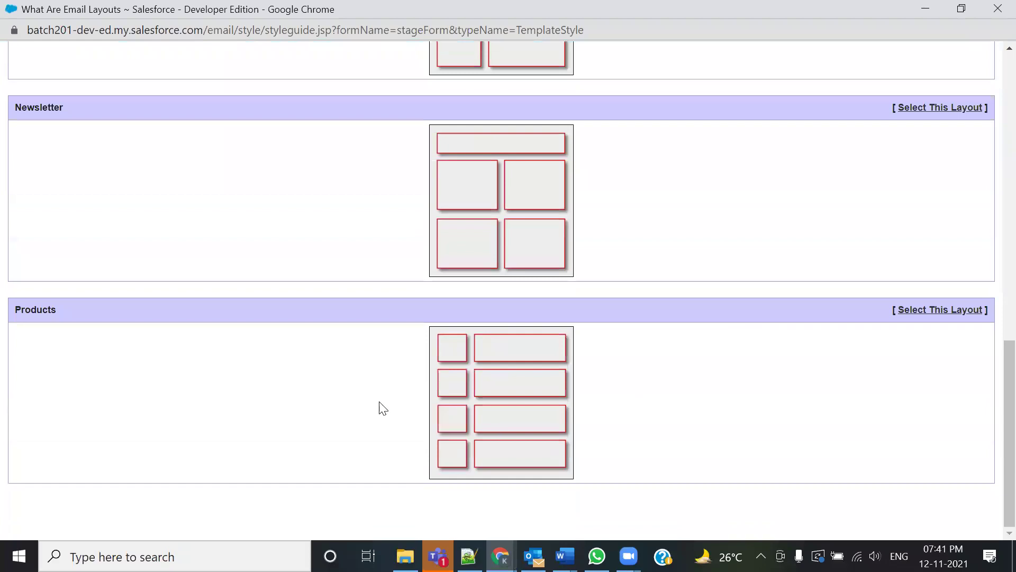
pyautogui.scroll(9, 542, 224)
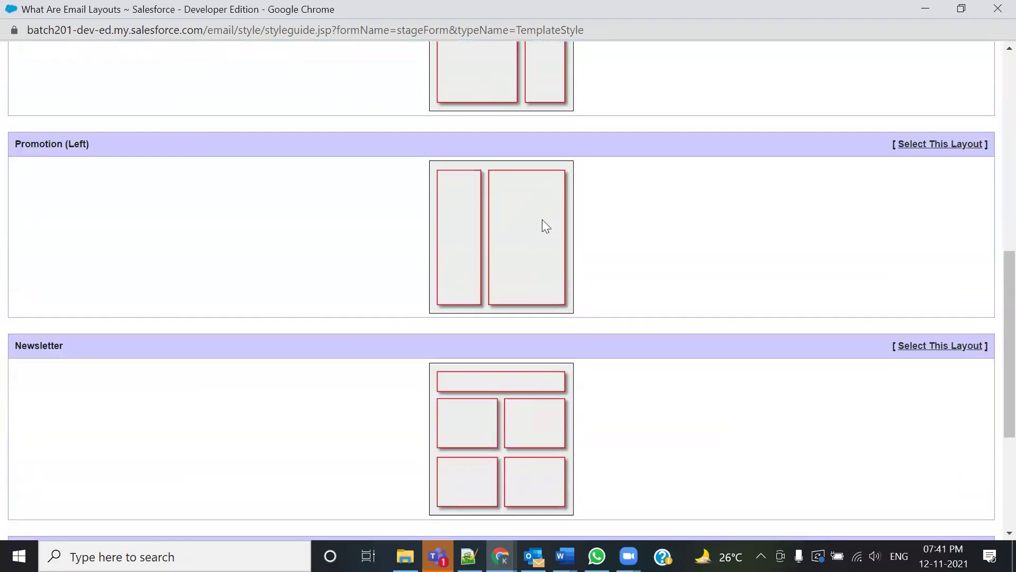
pyautogui.click(997, 9)
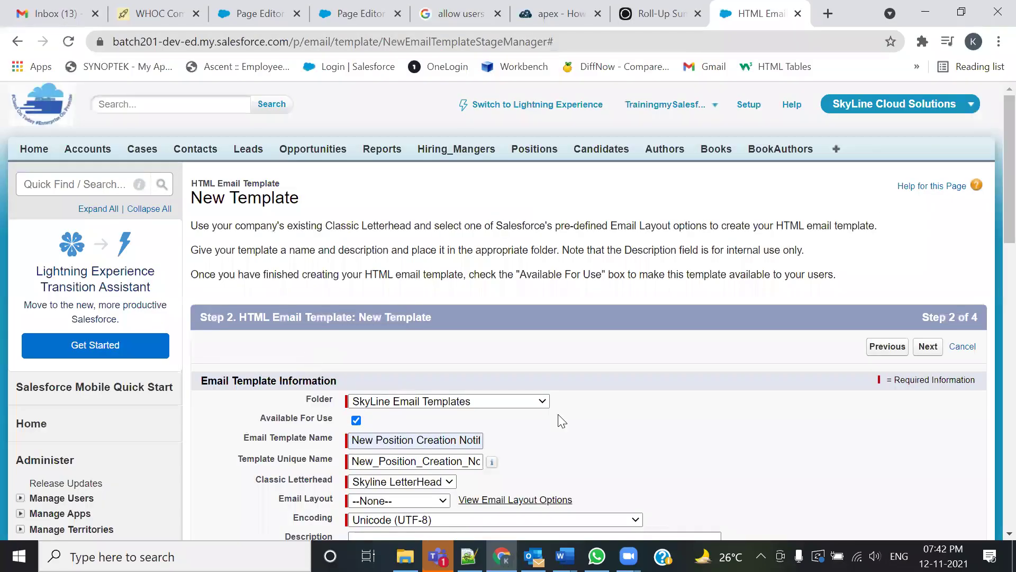
# Step: Choose Free Form Letter as the email layout for the template
pyautogui.scroll(-4, 519, 382)
pyautogui.click(418, 263)
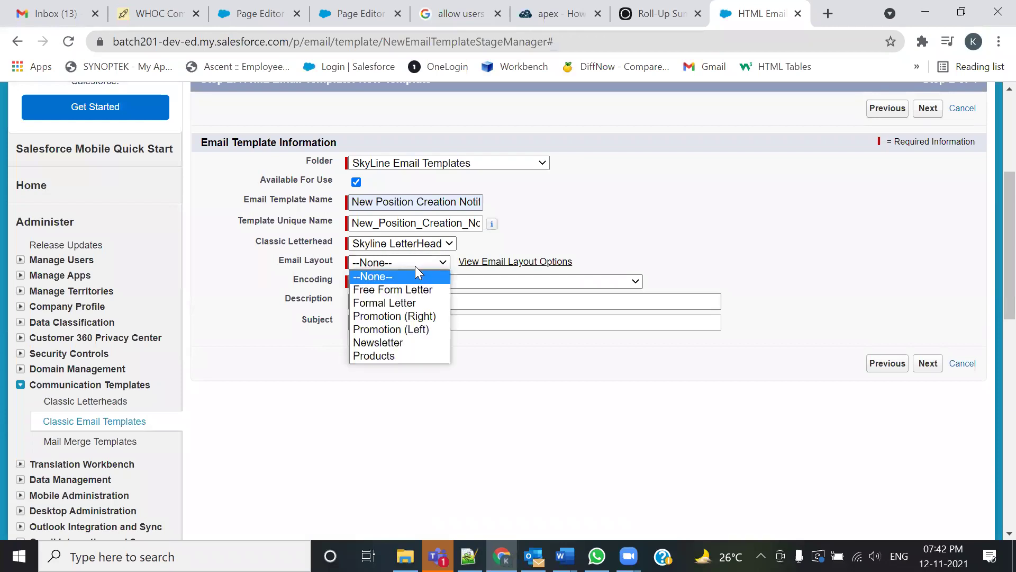
pyautogui.click(398, 288)
# Step: Copy the template name, New Position Creation Notification Template, into the description
pyautogui.click(490, 299)
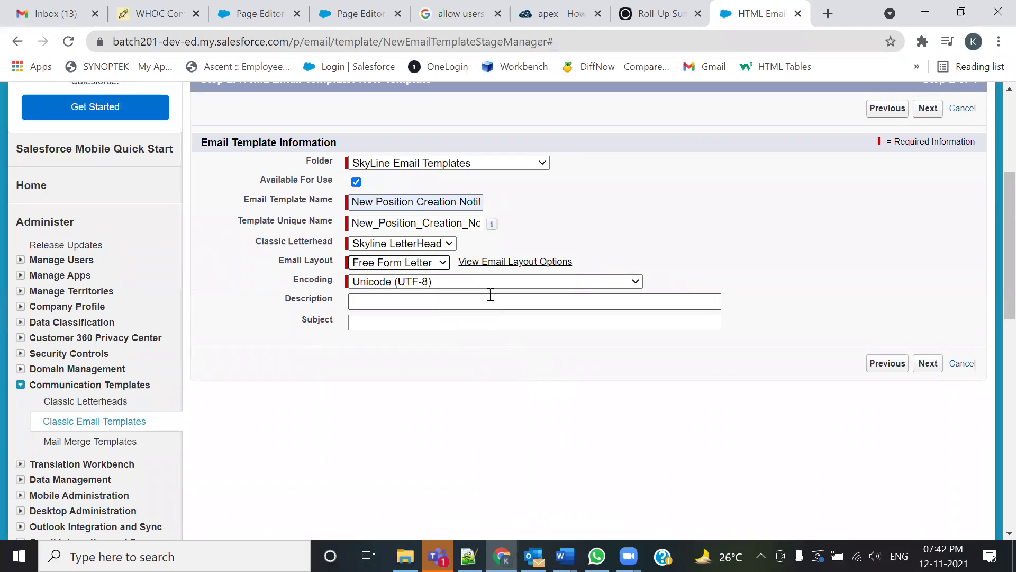
pyautogui.tripleClick(464, 200)
pyautogui.hotkey('ctrl', 'c')
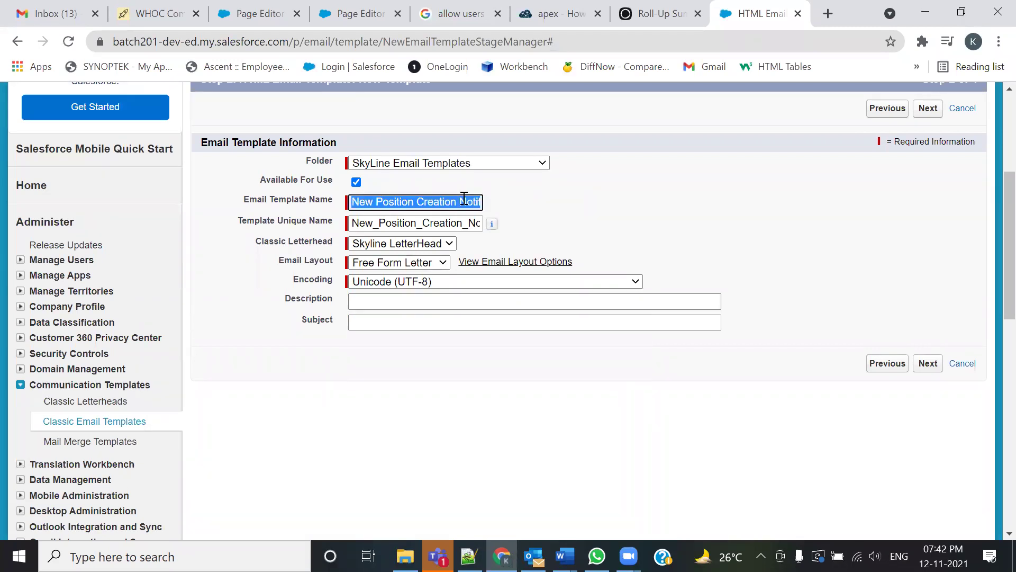
pyautogui.rightClick(446, 300)
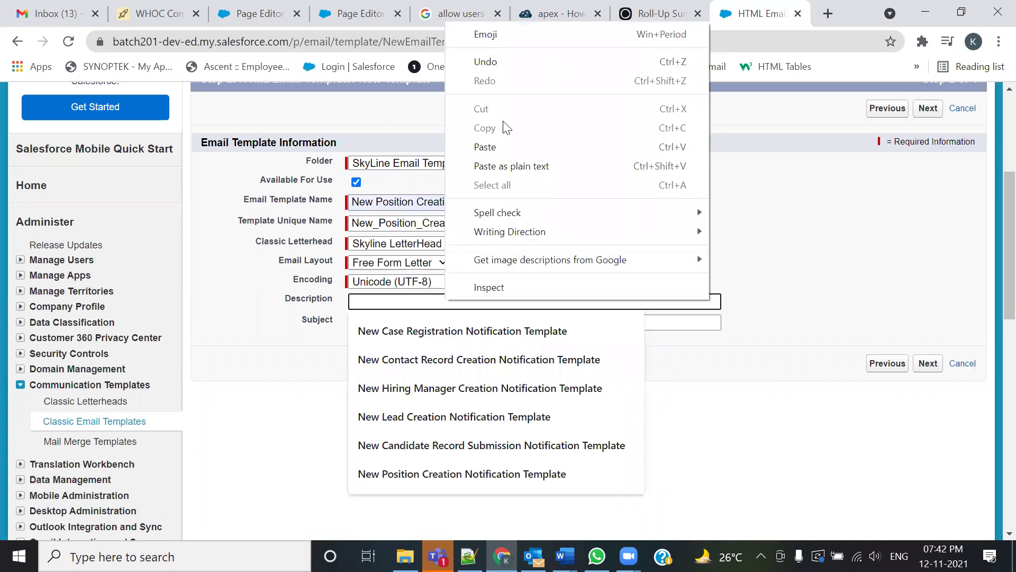
pyautogui.click(485, 147)
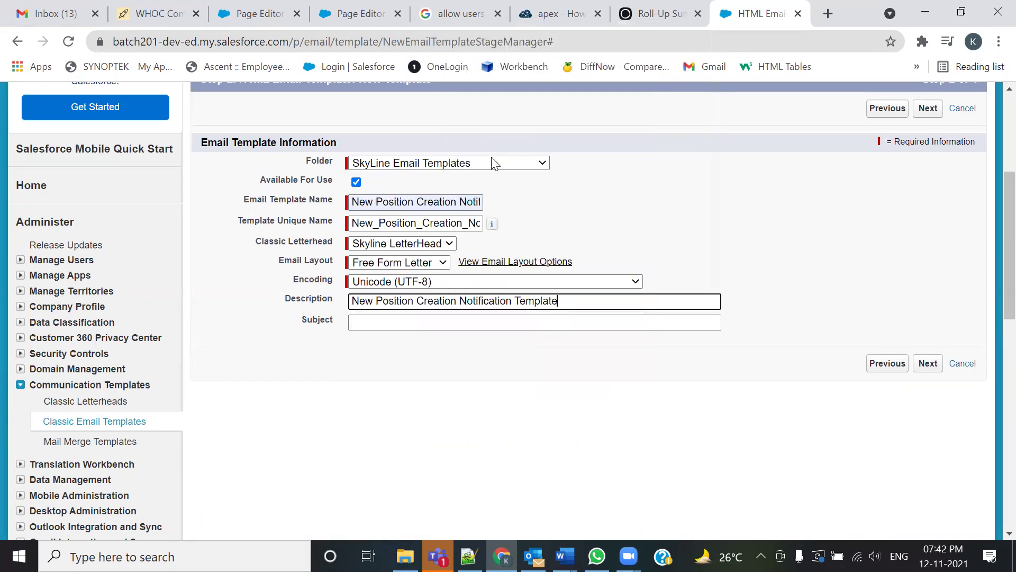
# Step: Copy the email subject line from the 201-Admin.txt notes in Notepad++ into the template's subject, and continue to the HTML version
pyautogui.click(389, 319)
pyautogui.click(857, 264)
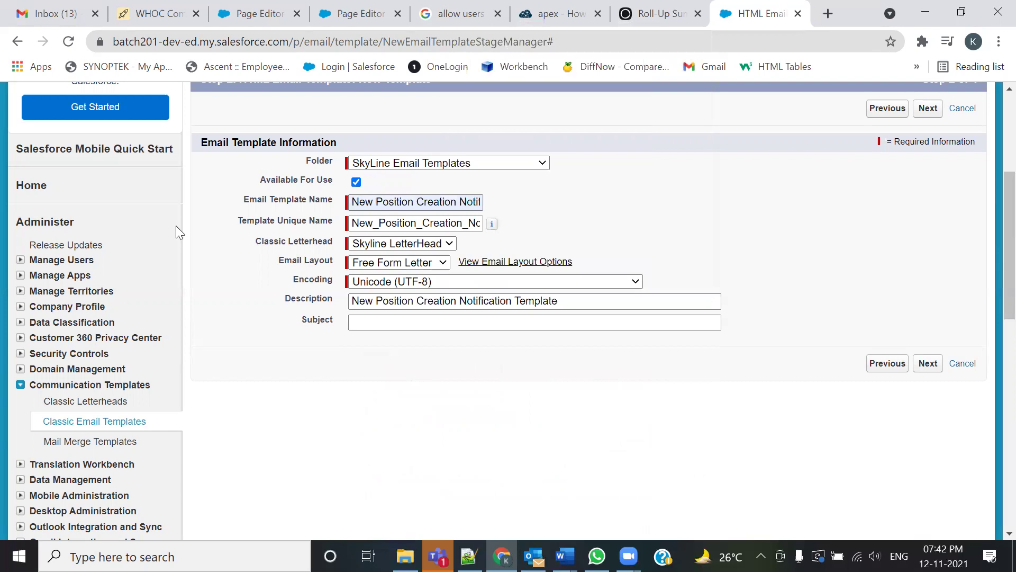
pyautogui.hotkey('alt', 'Tab')
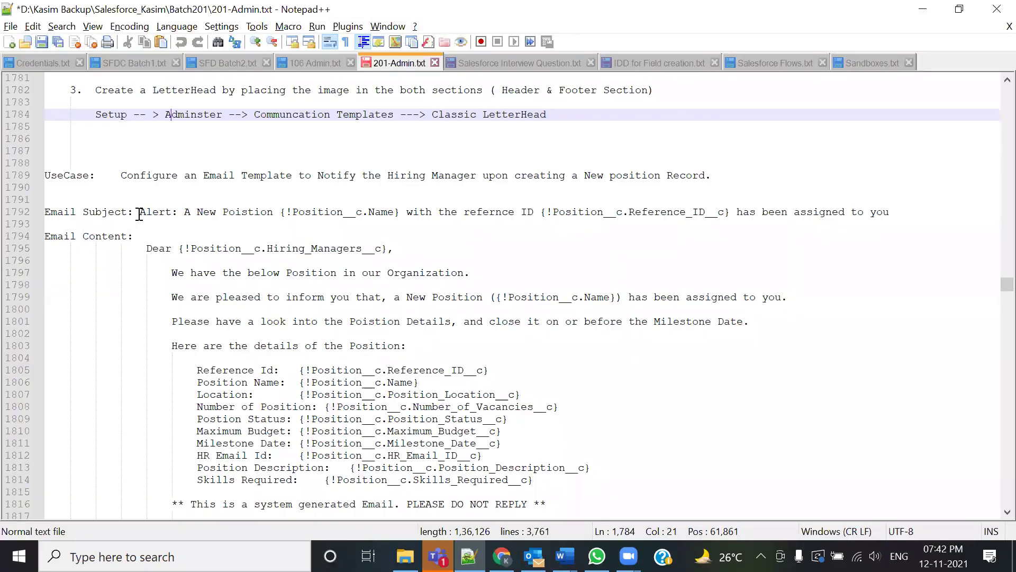
pyautogui.moveTo(140, 212); pyautogui.dragTo(431, 221)
pyautogui.moveTo(840, 221); pyautogui.dragTo(897, 217)
pyautogui.hotkey('ctrl', 'c')
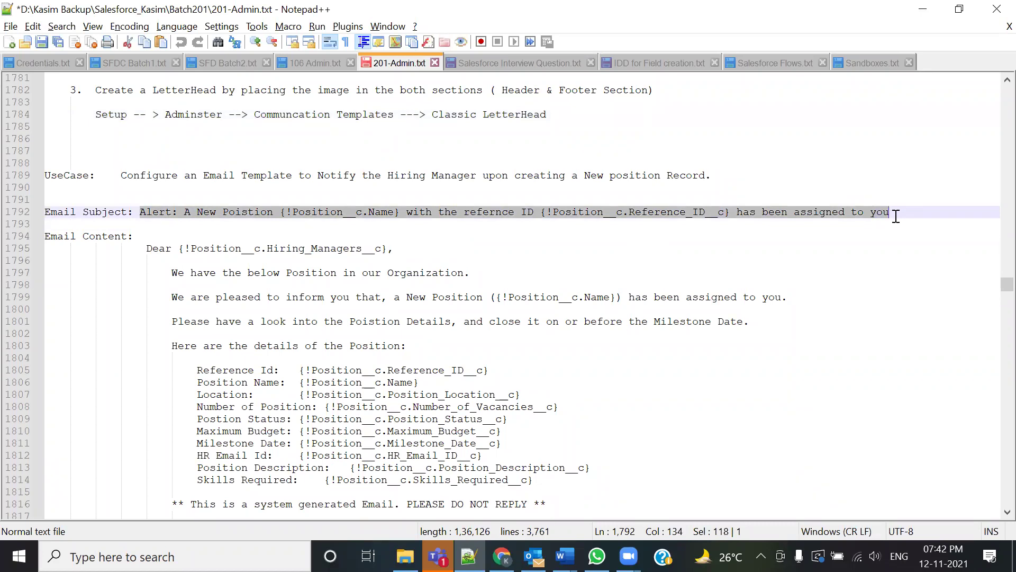
pyautogui.hotkey('alt', 'Tab')
pyautogui.click(635, 320)
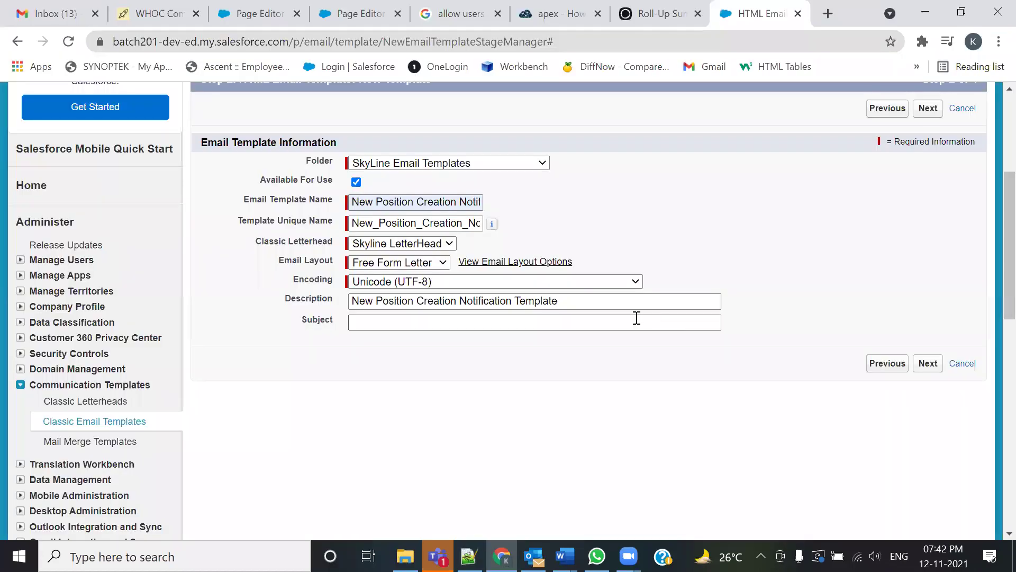
pyautogui.hotkey('ctrl', 'v')
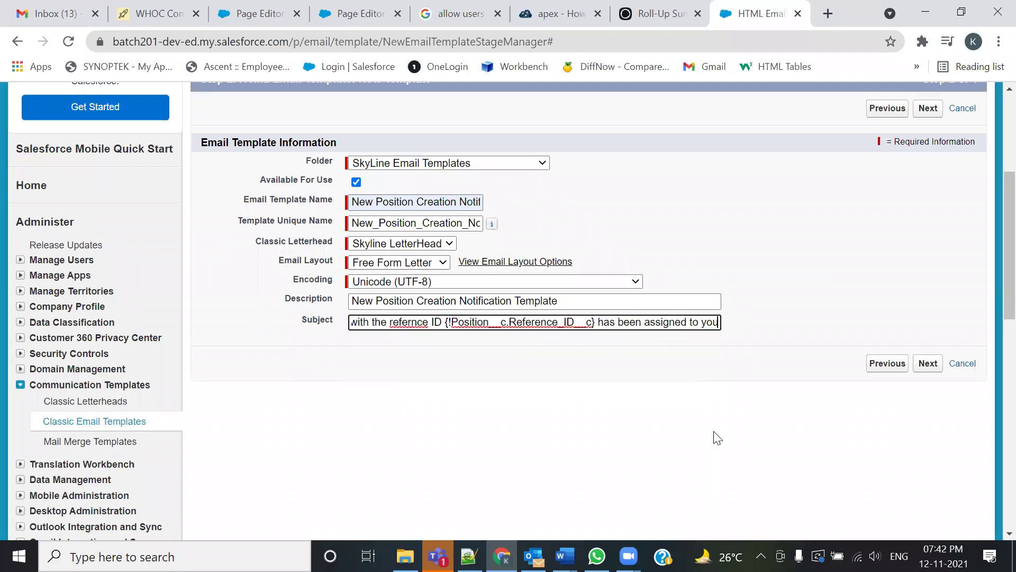
pyautogui.click(921, 369)
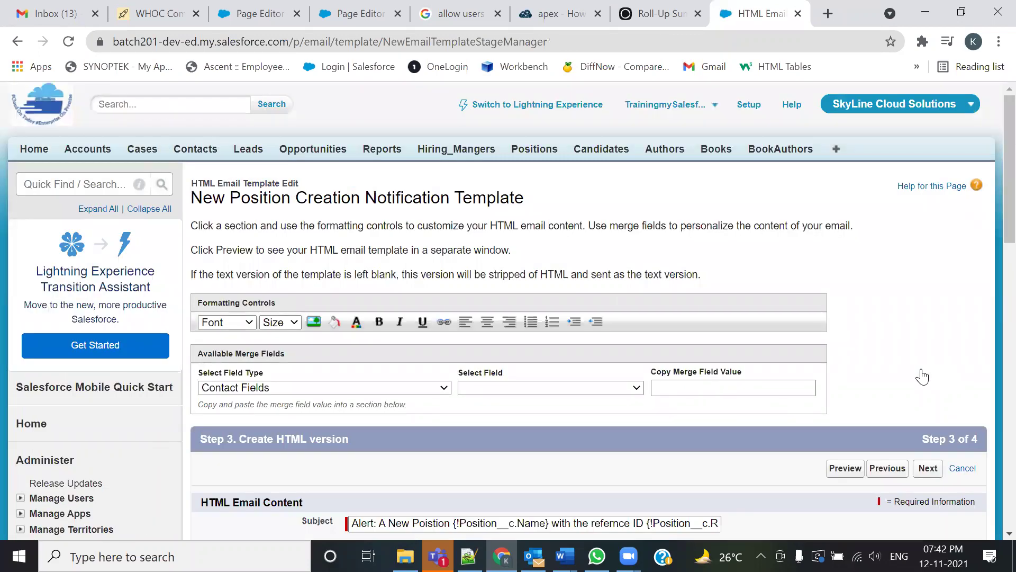
# Step: Check the reference ID merge field in the Notepad++ notes, and examine the letterhead's header, body area and footer in the template
pyautogui.hotkey('alt', 'Tab')
pyautogui.moveTo(388, 369); pyautogui.dragTo(466, 366)
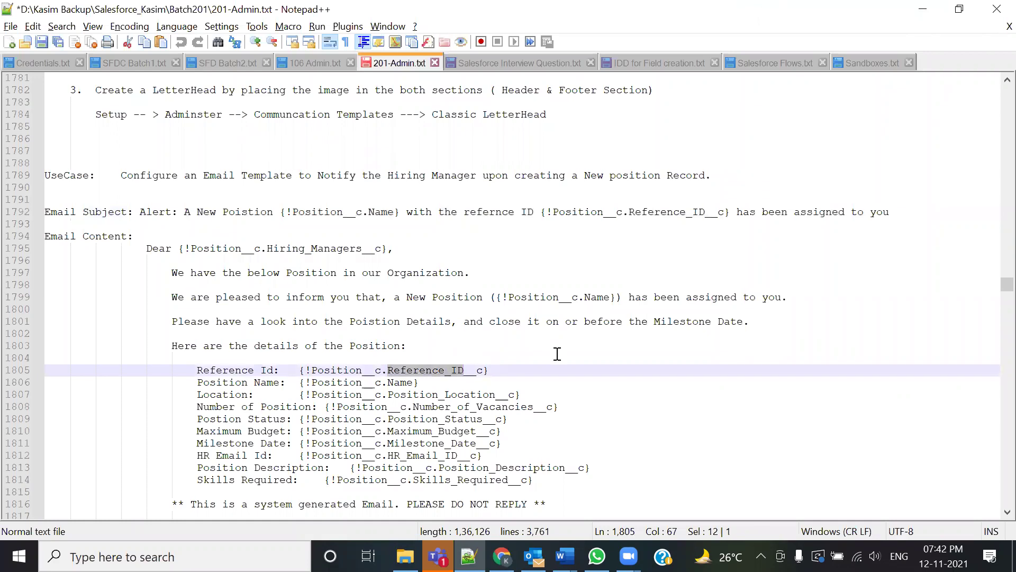
pyautogui.hotkey('alt', 'Tab')
pyautogui.scroll(-10, 612, 321)
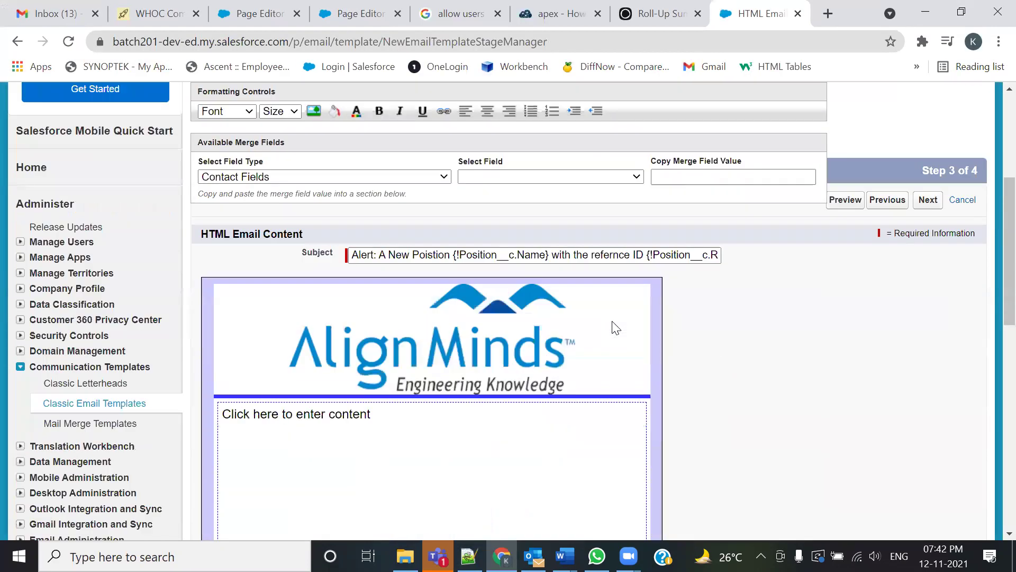
pyautogui.scroll(8, 658, 298)
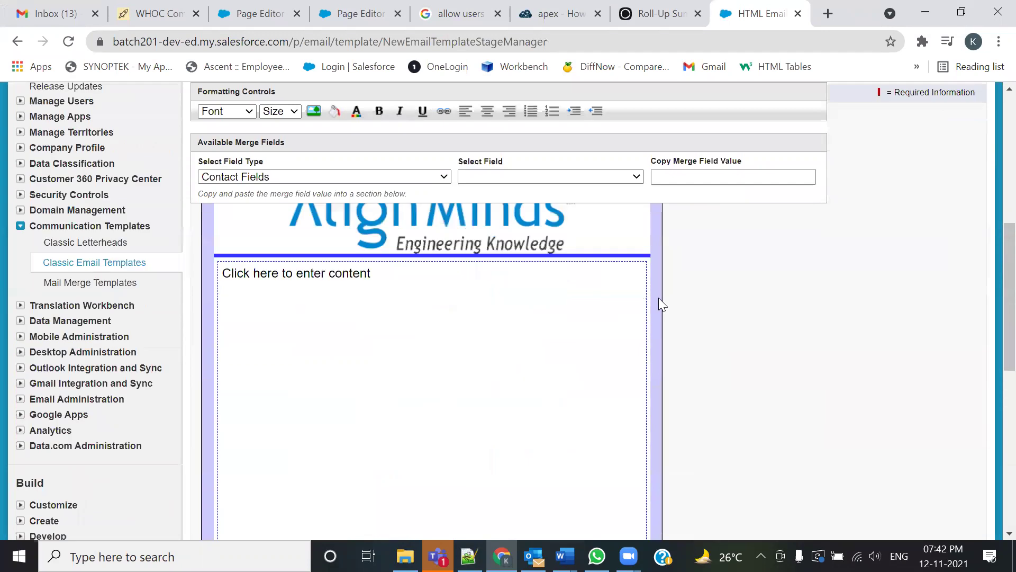
pyautogui.scroll(-3, 659, 297)
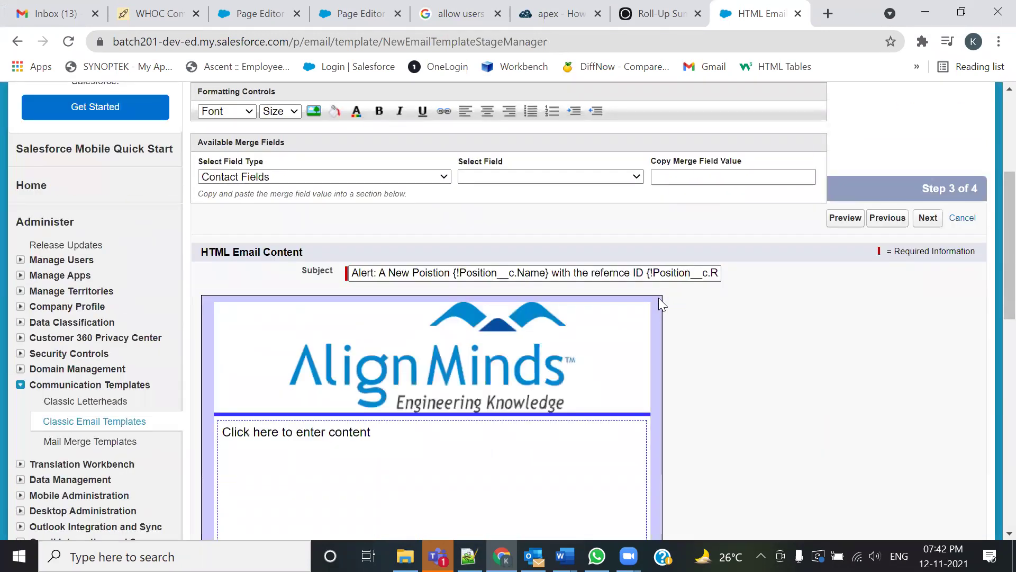
pyautogui.scroll(-4, 659, 300)
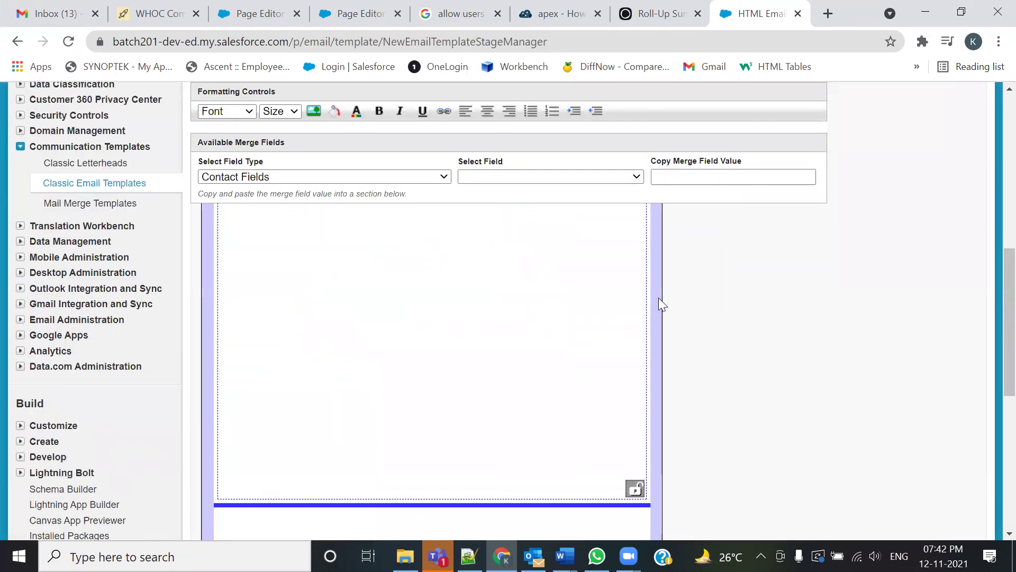
pyautogui.scroll(3, 658, 297)
# Step: Copy the full email content, from the Dear line through the signature, from the Notepad++ notes into the letterhead's body area
pyautogui.click(359, 355)
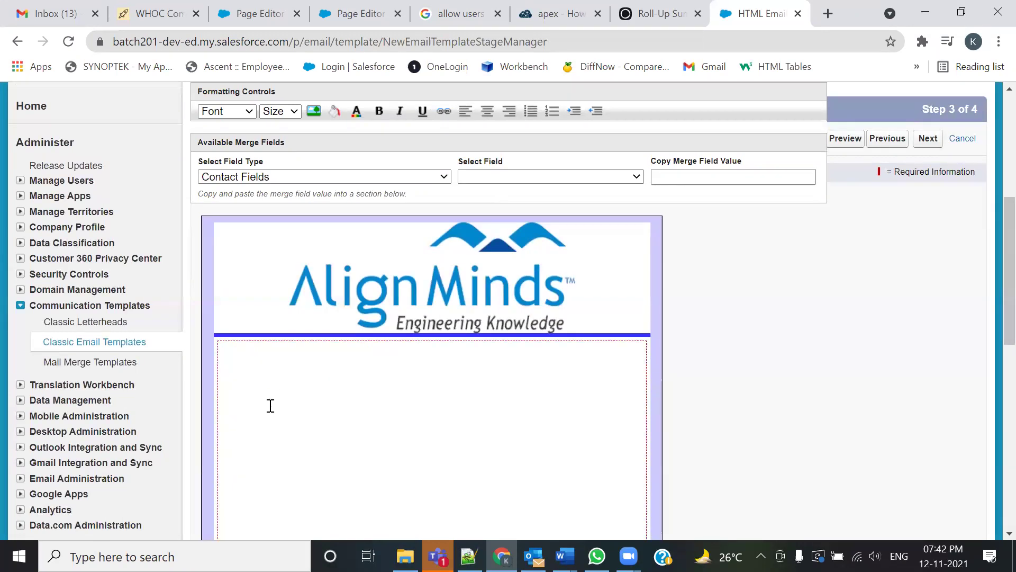
pyautogui.hotkey('alt', 'Tab')
pyautogui.scroll(-1, 346, 369)
pyautogui.moveTo(149, 212)
pyautogui.mouseDown()
pyautogui.moveTo(176, 230)
pyautogui.moveTo(179, 246)
pyautogui.moveTo(391, 331)
pyautogui.mouseUp()
pyautogui.hotkey('ctrl', 'c')
pyautogui.hotkey('alt', 'Tab')
pyautogui.hotkey('ctrl', 'v')
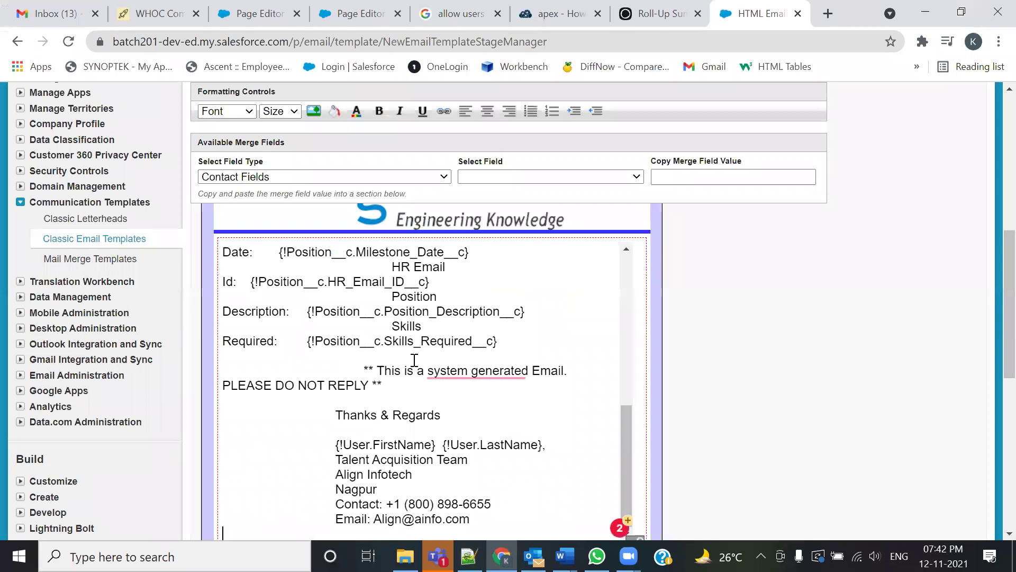
# Step: Remove the indentation before the "We have the below Position" and "We are pleased to inform you" paragraphs
pyautogui.moveTo(630, 426); pyautogui.dragTo(625, 236)
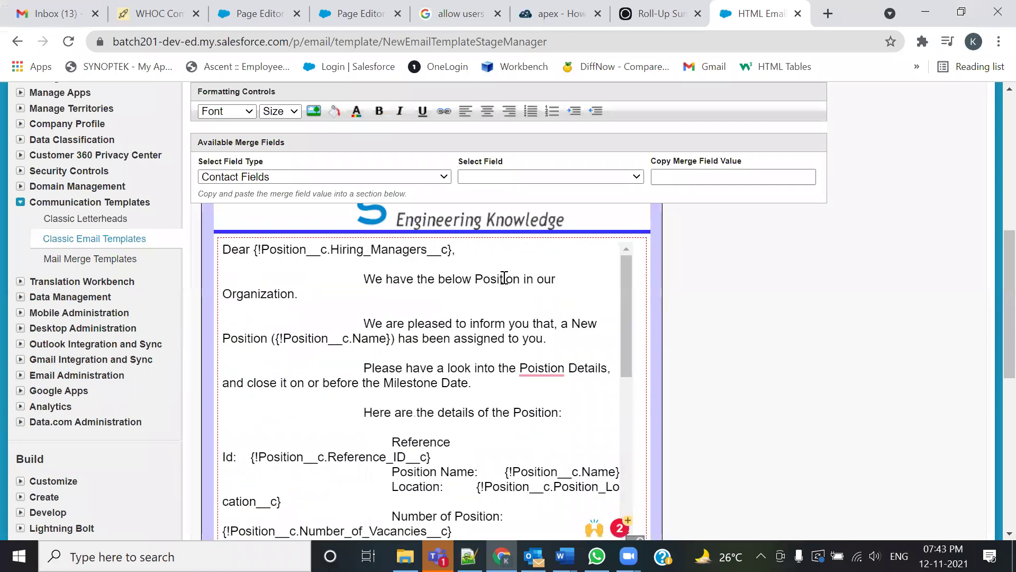
pyautogui.click(363, 279)
pyautogui.press('BackSpace')
pyautogui.press('BackSpace')
pyautogui.press('BackSpace')
pyautogui.press('BackSpace')
pyautogui.press('BackSpace')
pyautogui.press('BackSpace')
pyautogui.press('Down')
pyautogui.press('Down')
pyautogui.press('Right')
pyautogui.press('Right')
pyautogui.press('Right')
pyautogui.press('Left')
pyautogui.press('BackSpace')
pyautogui.press('BackSpace')
pyautogui.press('BackSpace')
pyautogui.press('BackSpace')
pyautogui.press('BackSpace')
pyautogui.press('BackSpace')
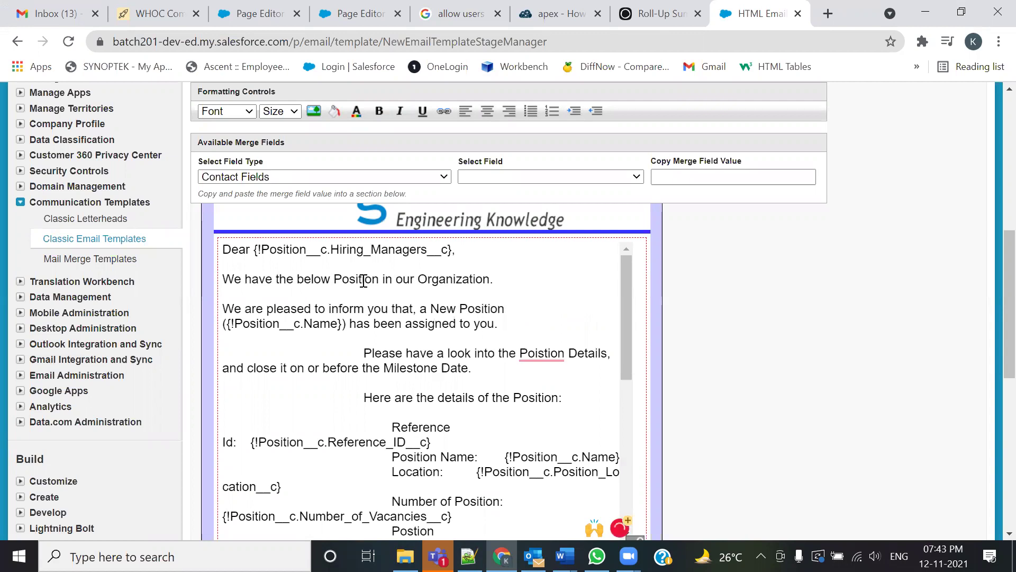
# Step: Remove the indentation before the "Please have a look" paragraph and the "Here are the details of the Position" line
pyautogui.press('Down')
pyautogui.press('Down')
pyautogui.press('Down')
pyautogui.press('Down')
pyautogui.click(364, 352)
pyautogui.press('BackSpace')
pyautogui.press('BackSpace')
pyautogui.press('BackSpace')
pyautogui.press('BackSpace')
pyautogui.press('BackSpace')
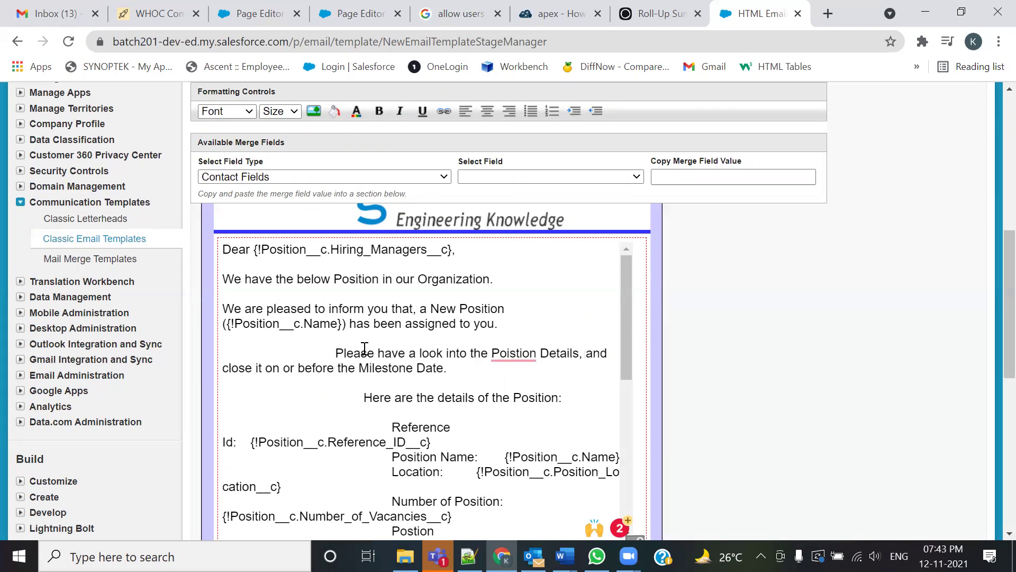
pyautogui.click(363, 398)
pyautogui.press('BackSpace')
pyautogui.press('BackSpace')
pyautogui.press('BackSpace')
pyautogui.press('BackSpace')
pyautogui.press('BackSpace')
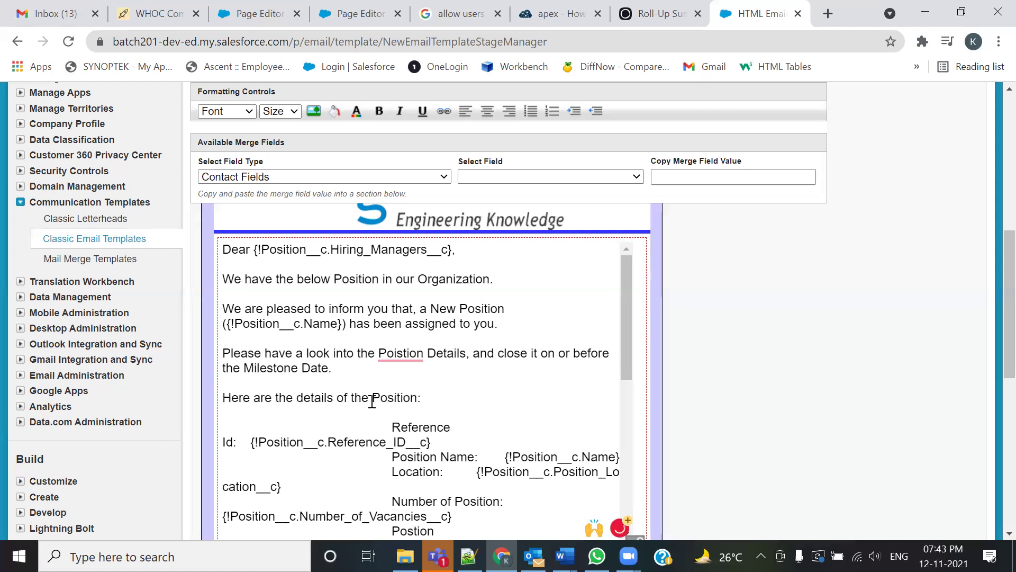
# Step: Align the Reference Id and Position Name detail lines to the left margin by deleting their leading spaces
pyautogui.click(393, 426)
pyautogui.press('BackSpace')
pyautogui.press('BackSpace')
pyautogui.press('BackSpace')
pyautogui.press('BackSpace')
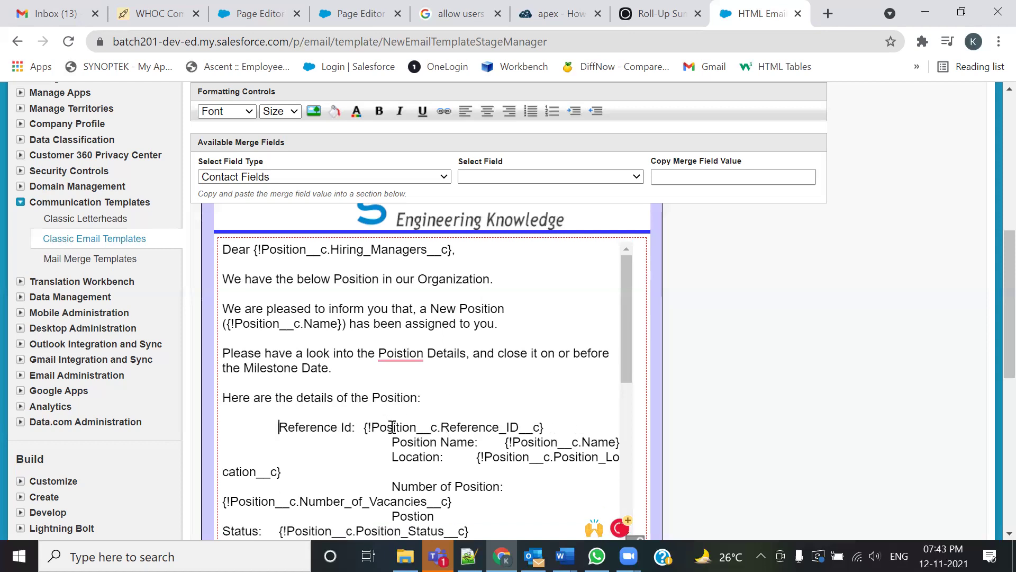
pyautogui.press('BackSpace')
pyautogui.press('BackSpace')
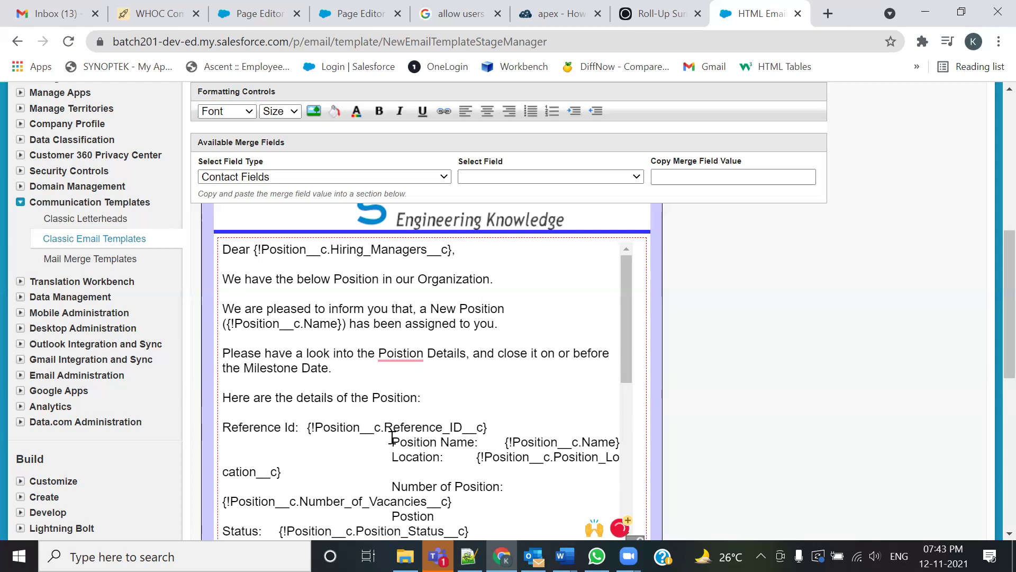
pyautogui.click(394, 442)
pyautogui.press('BackSpace')
pyautogui.press('BackSpace')
pyautogui.press('BackSpace')
pyautogui.press('BackSpace')
pyautogui.press('BackSpace')
pyautogui.press('BackSpace')
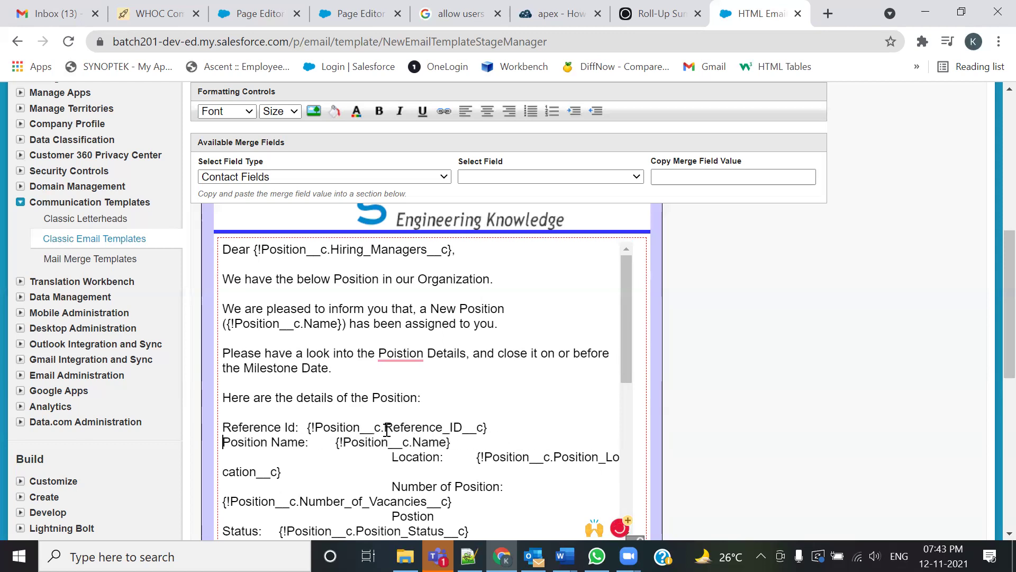
# Step: Delete the leading spaces before the Location and Number of Position lines so they start at the left margin
pyautogui.click(387, 456)
pyautogui.press('BackSpace')
pyautogui.press('BackSpace')
pyautogui.press('BackSpace')
pyautogui.press('BackSpace')
pyautogui.press('BackSpace')
pyautogui.press('BackSpace')
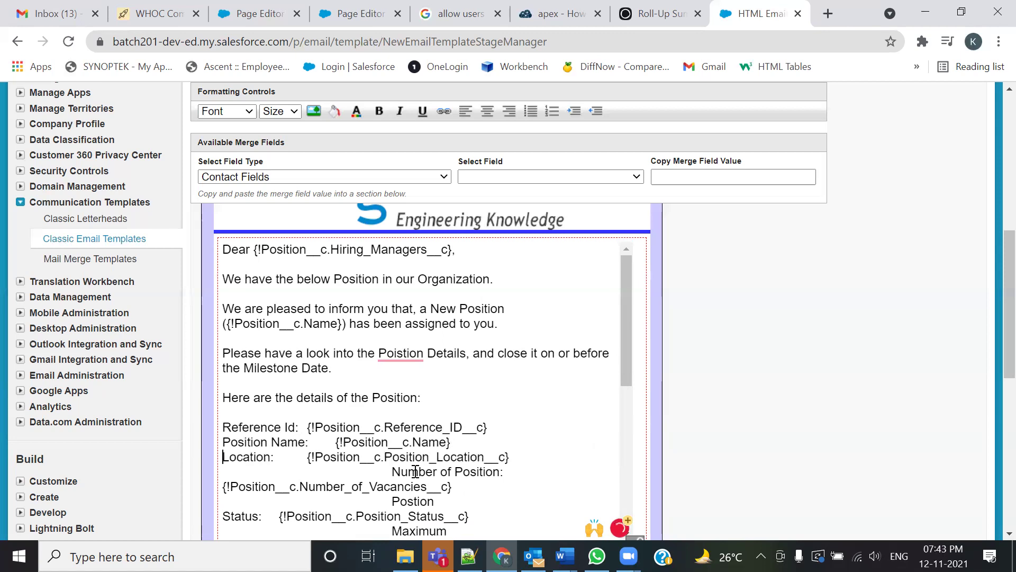
pyautogui.scroll(-3, 415, 423)
pyautogui.click(395, 314)
pyautogui.press('BackSpace')
pyautogui.press('BackSpace')
pyautogui.press('BackSpace')
pyautogui.press('BackSpace')
pyautogui.press('BackSpace')
pyautogui.press('BackSpace')
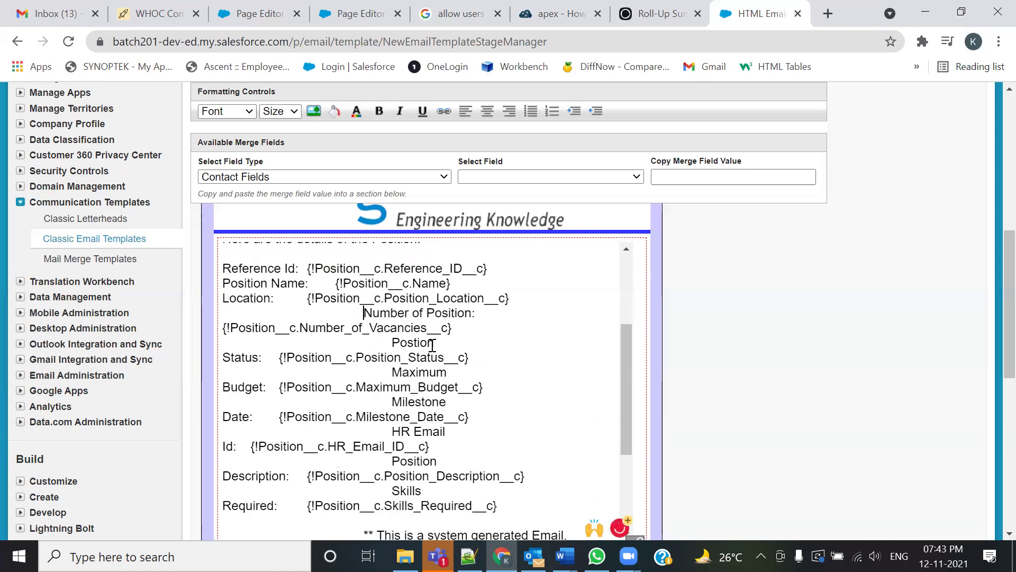
# Step: Remove the indentation before the Postion Status line so the label and its merge field share one line
pyautogui.click(390, 327)
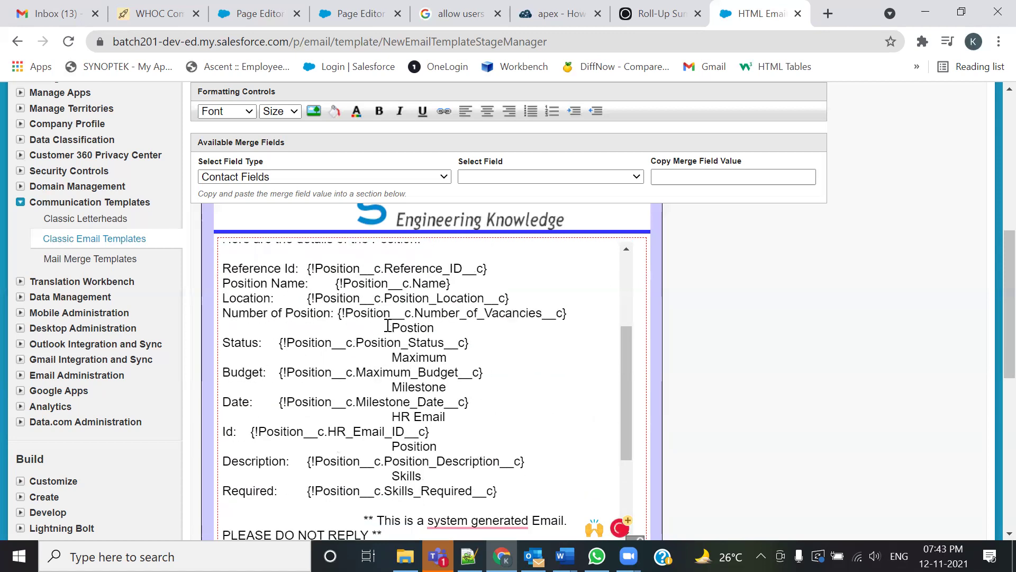
pyautogui.press('BackSpace')
pyautogui.press('BackSpace')
pyautogui.press('BackSpace')
pyautogui.press('BackSpace')
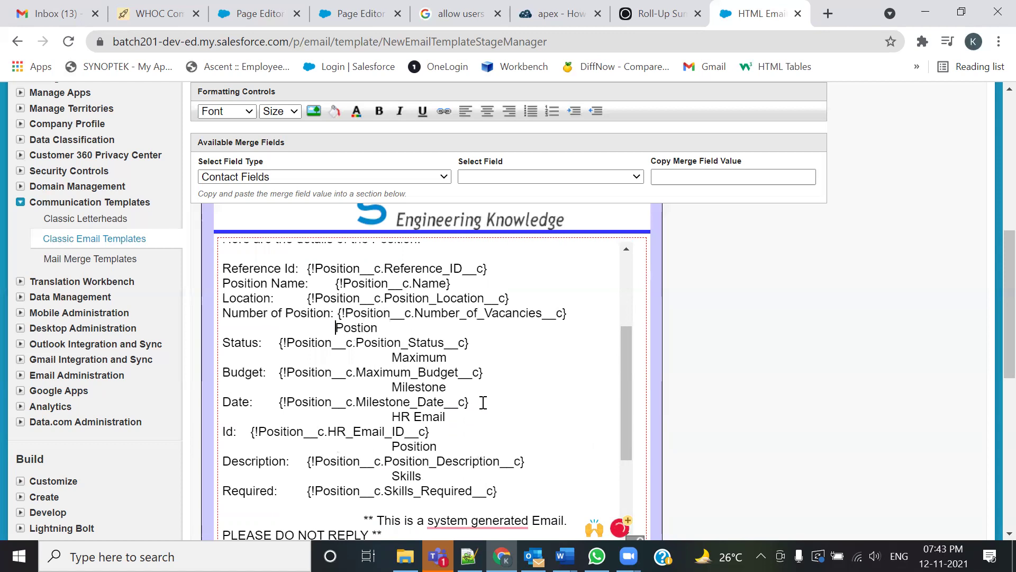
pyautogui.press('BackSpace')
pyautogui.press('BackSpace')
pyautogui.press('BackSpace')
pyautogui.press('BackSpace')
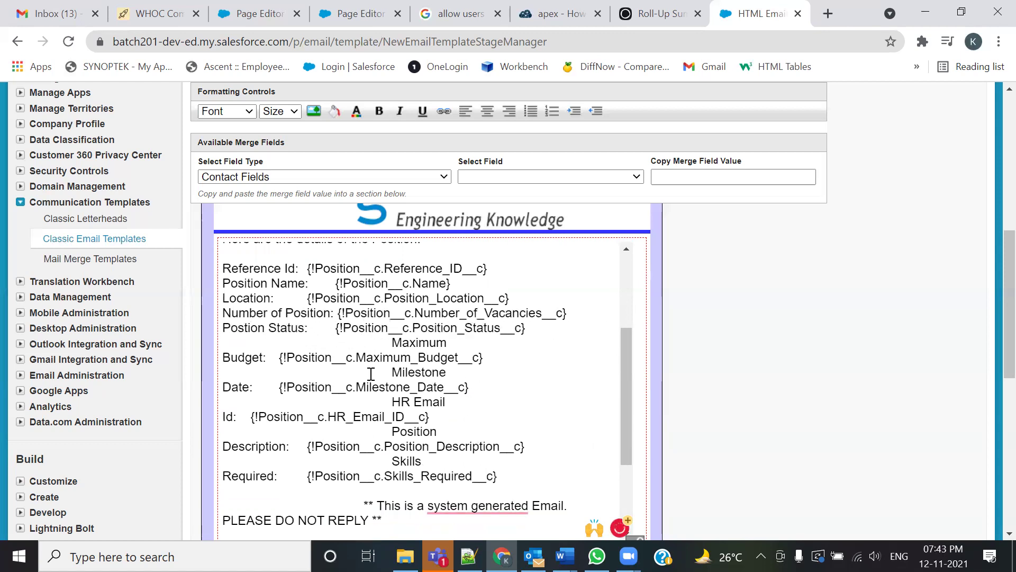